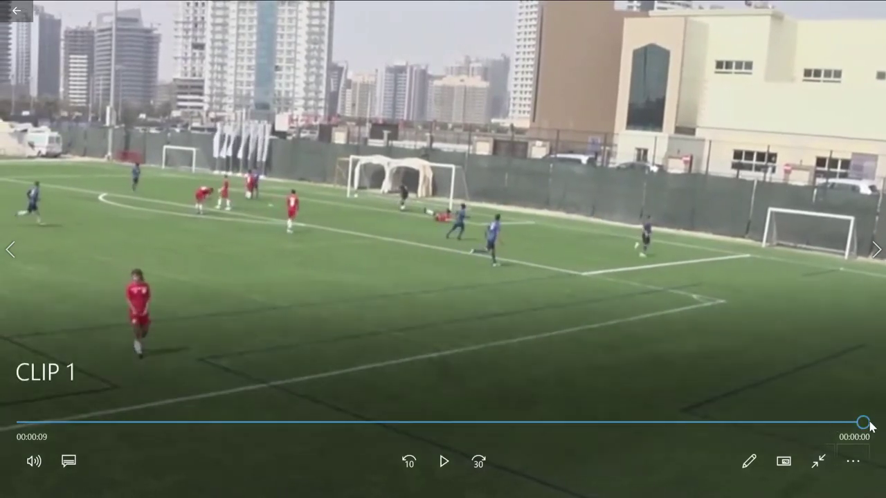
Rewind and play CLIP 1 in Movies & TV, then drag it into Filmora's Media panel.
drag(862, 422, 66, 419)
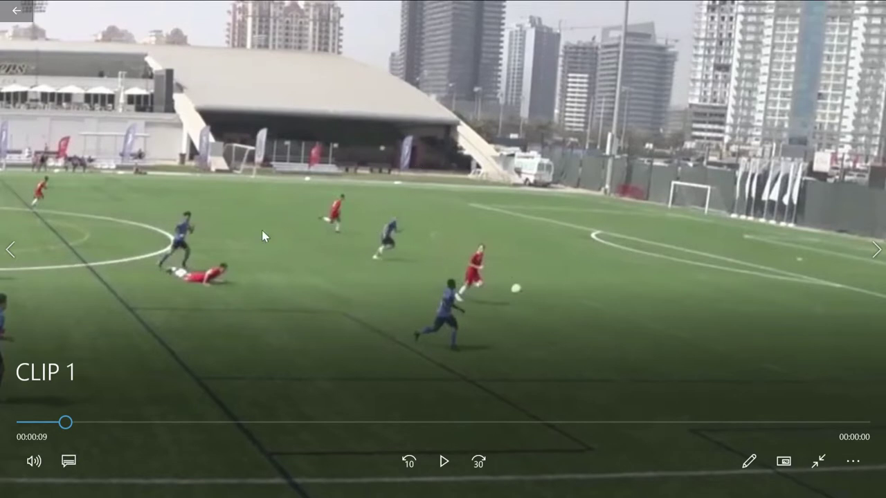
drag(69, 422, 74, 424)
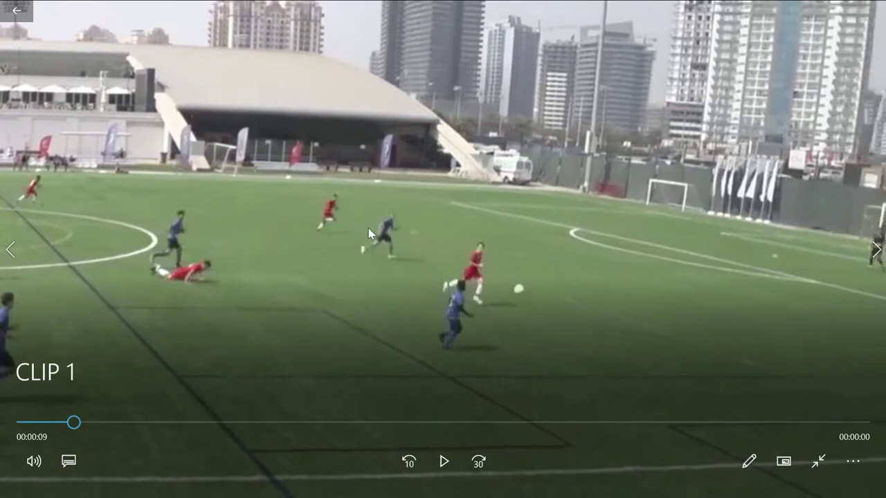
drag(73, 425, 175, 425)
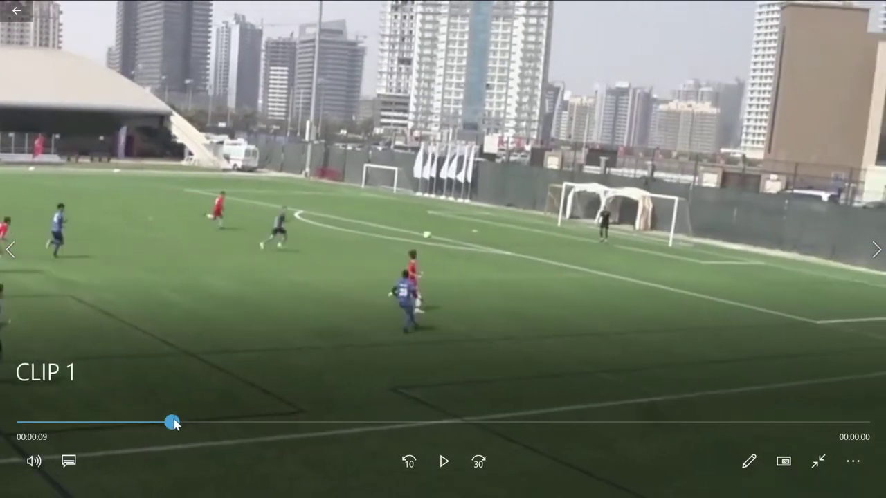
click(443, 461)
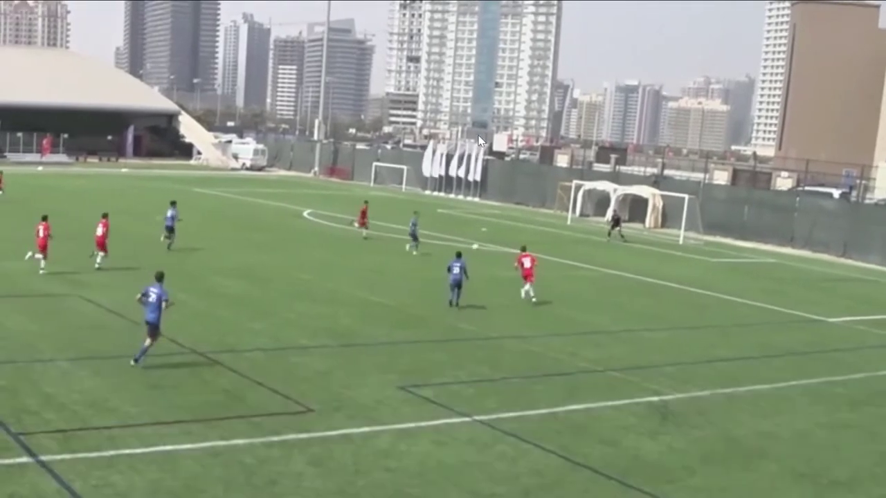
mouse_move(496, 226)
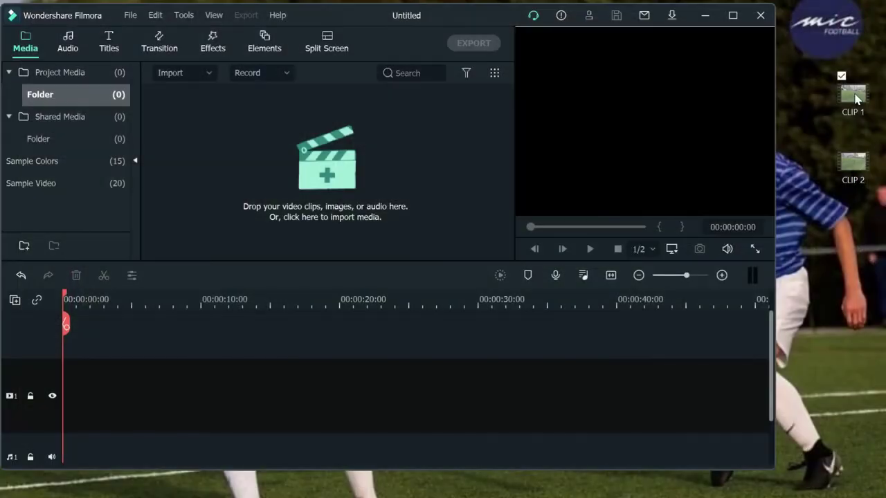
drag(857, 96, 419, 150)
Put CLIP 1 on the video track and match the project to 1920 x 1080 30fps.
double_click(454, 17)
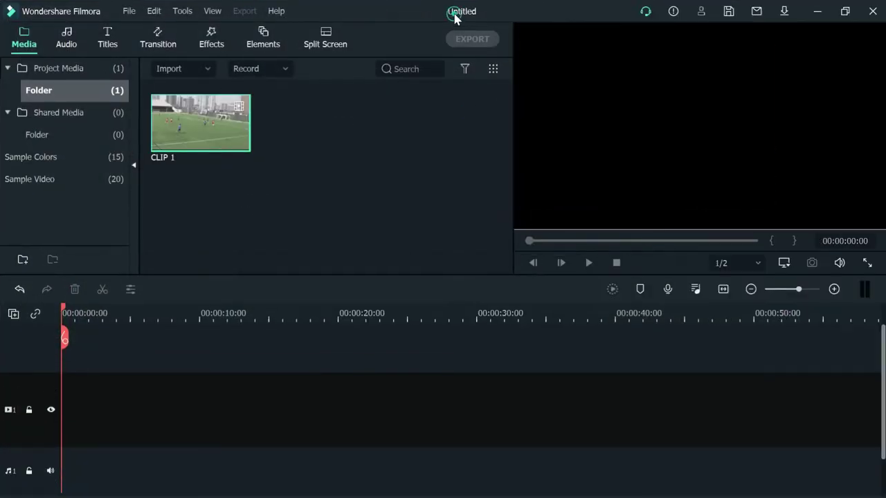
drag(223, 120, 58, 409)
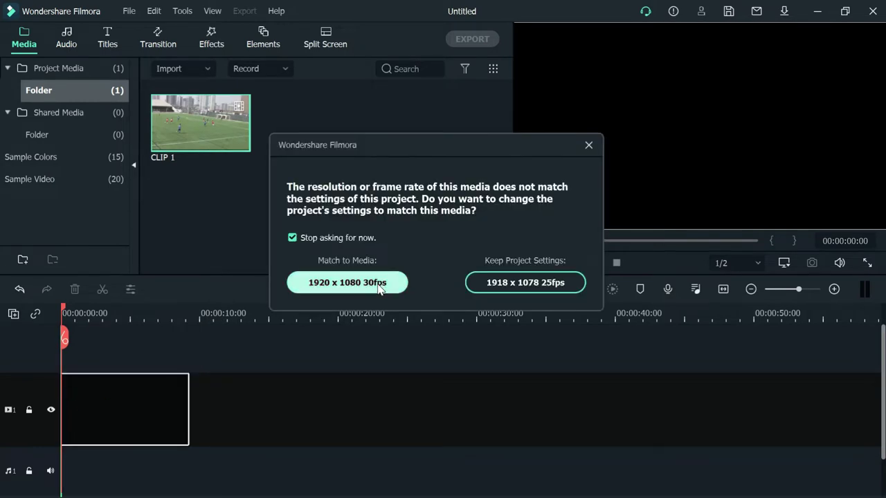
click(347, 282)
Zoom the timeline in and play CLIP 1, pausing at 00:00:00:25.
click(835, 289)
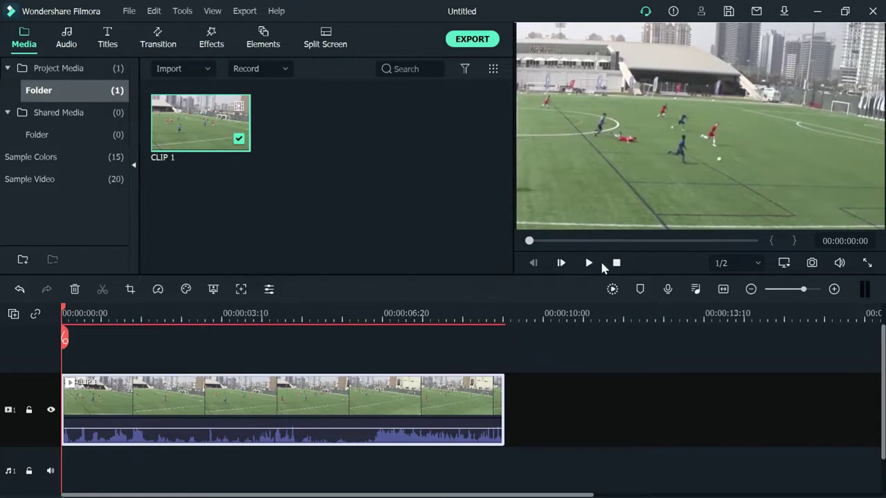
click(587, 264)
click(587, 264)
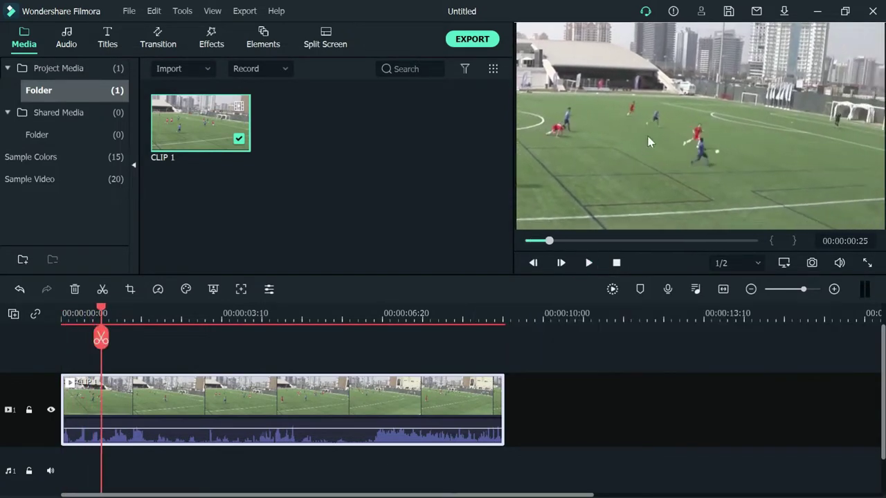
Add a freeze frame at 00:00:00:25 and trim it from five seconds to 00:00:01:10.
right_click(133, 404)
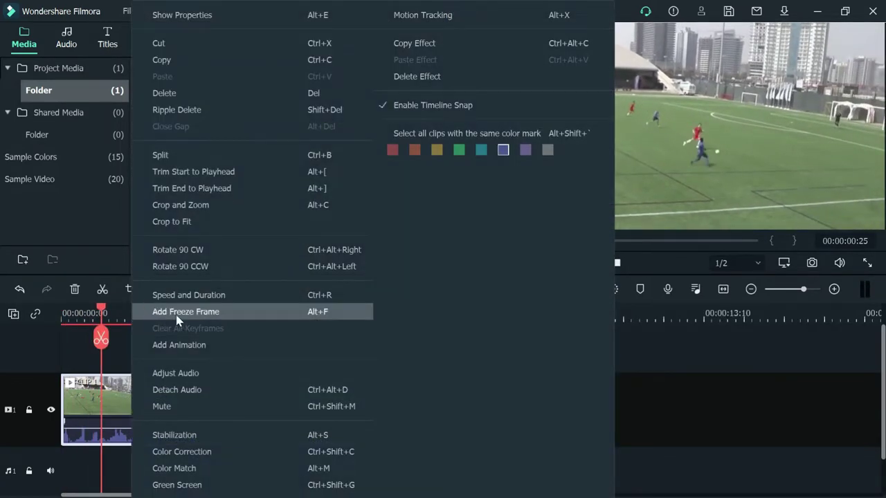
click(181, 313)
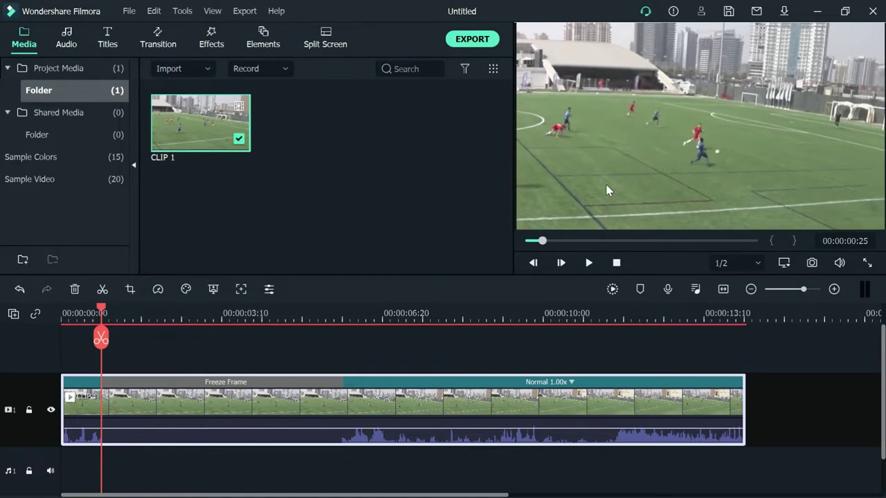
click(339, 387)
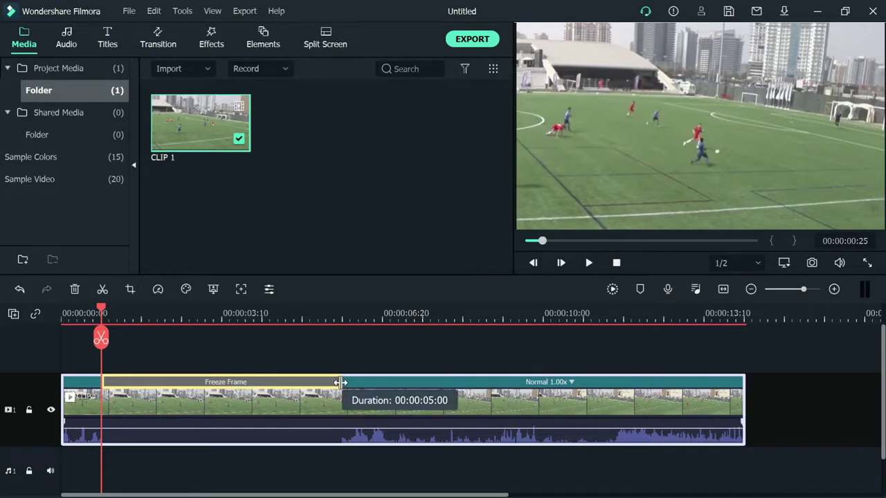
drag(339, 382, 145, 382)
Search the web for 'arrow png' in Microsoft Edge.
click(845, 11)
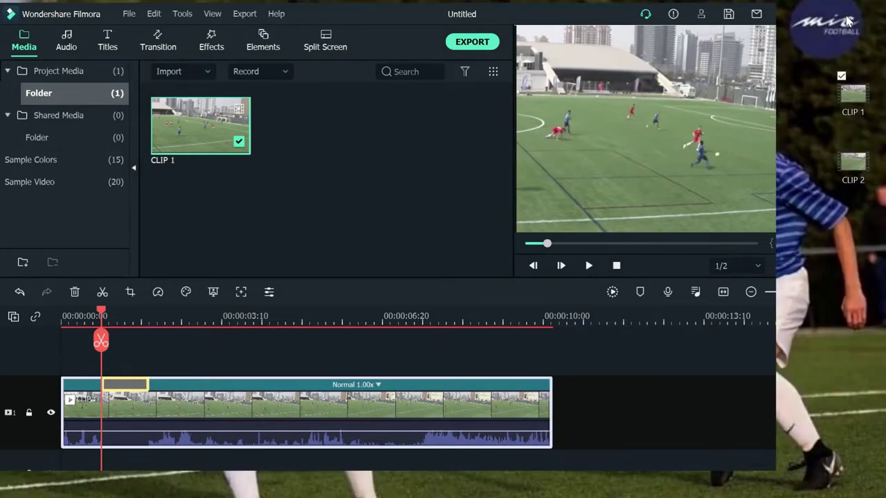
click(339, 488)
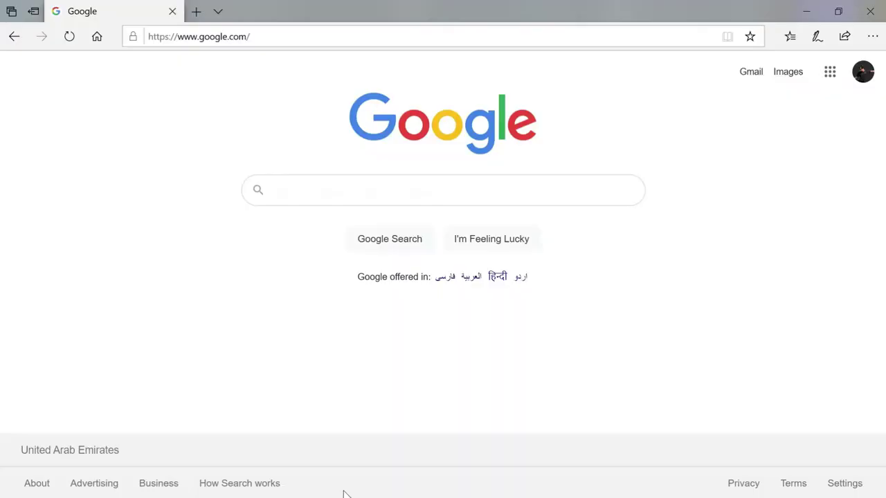
click(332, 35)
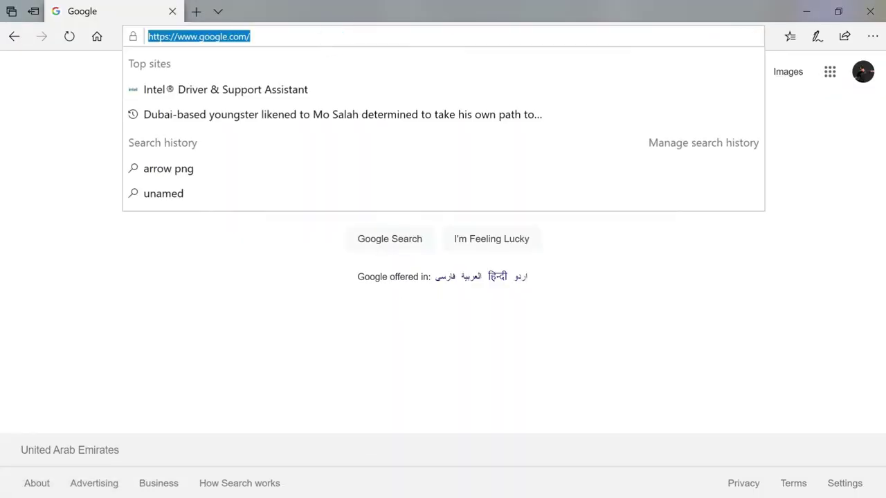
text(arrow pn)
key(Return)
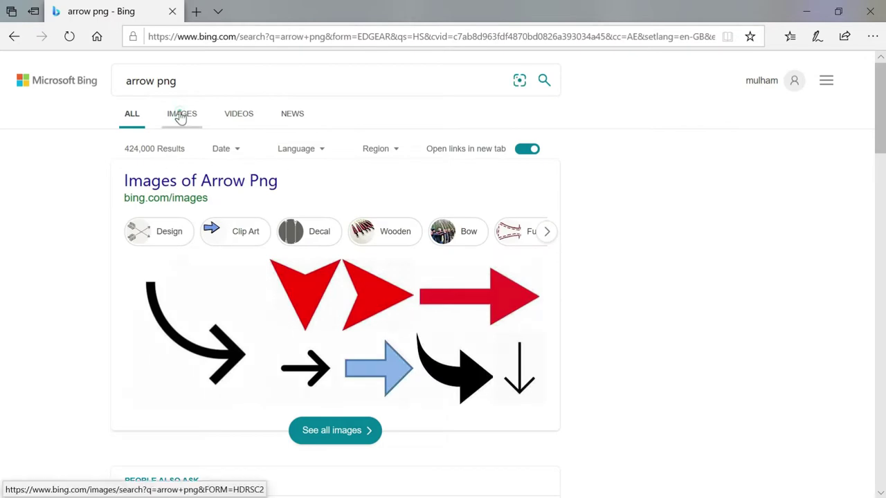
Open the solid black right-pointing arrow from the Bing image results.
click(179, 114)
scroll(470, 326, down, 10)
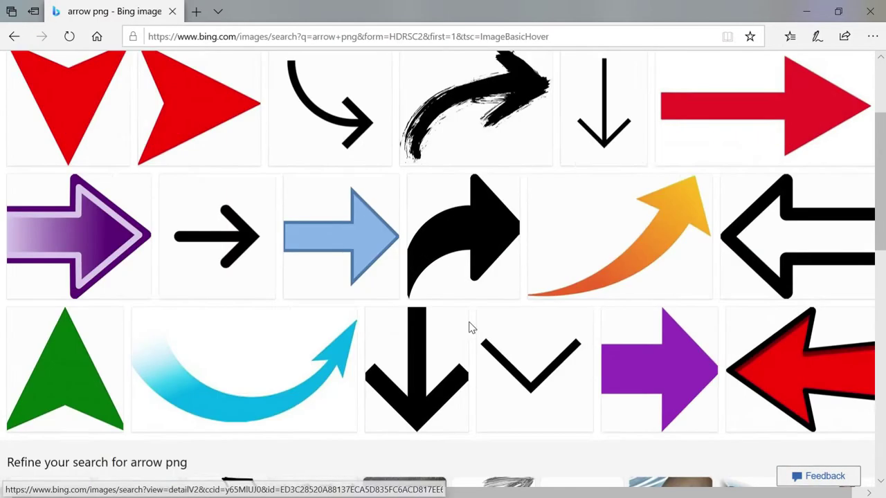
scroll(469, 328, down, 2)
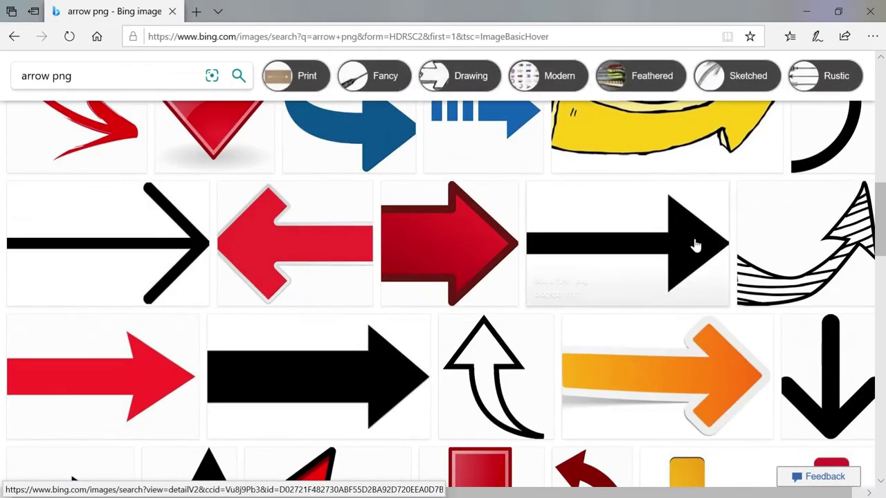
click(663, 238)
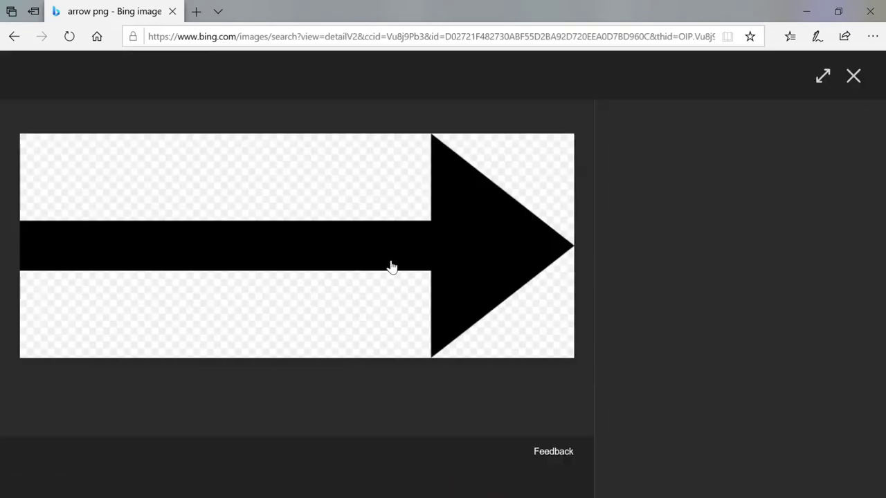
Save the black arrow to the Desktop as 'Arrow png', replacing the existing file.
right_click(390, 263)
click(431, 299)
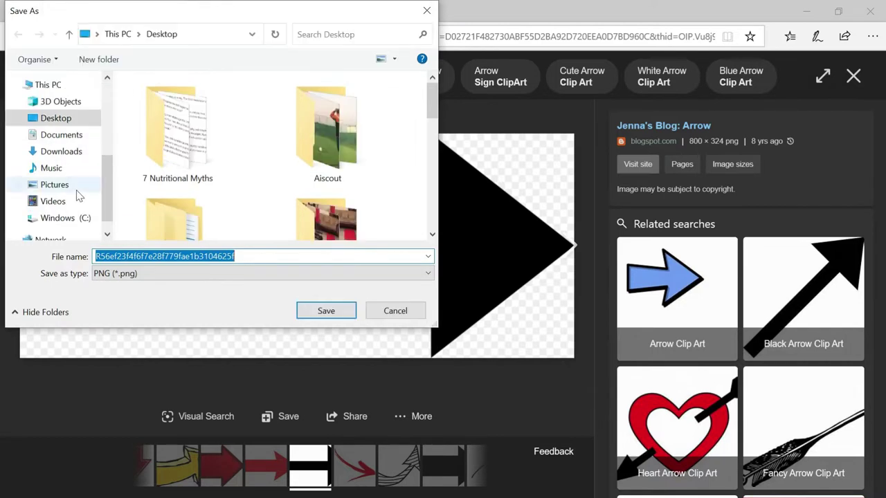
click(55, 118)
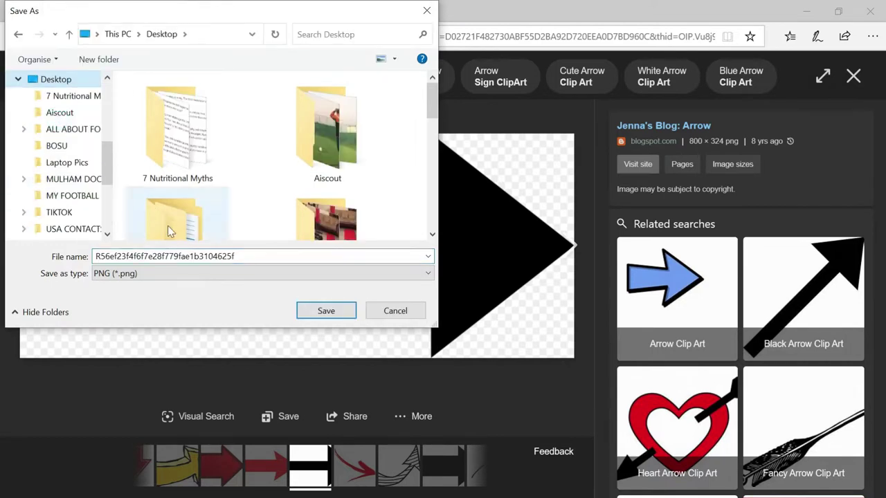
click(187, 261)
text(Arrow )
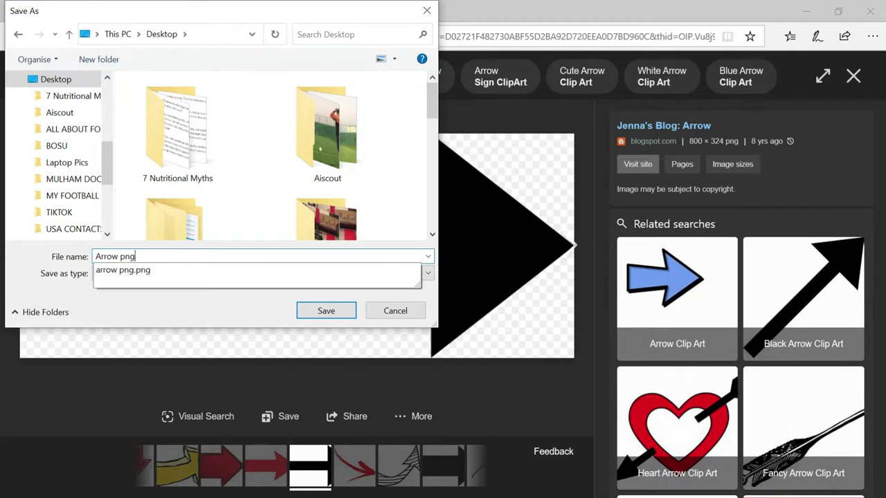
text(png)
key(Return)
click(463, 259)
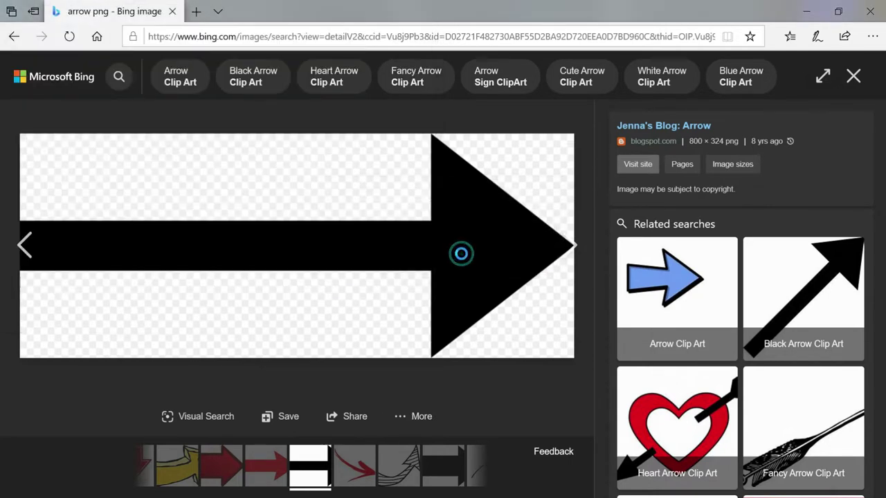
click(808, 8)
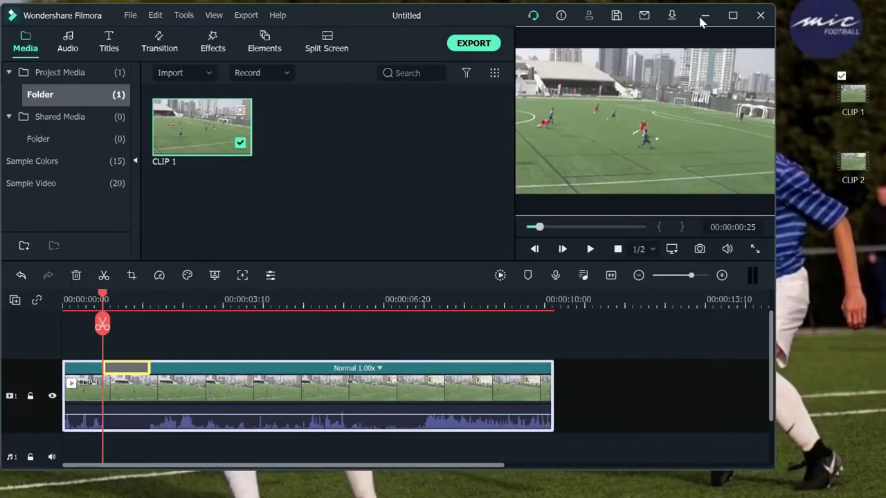
Maximize Filmora and cancel the accidental camera-import folder browser.
click(730, 16)
click(205, 74)
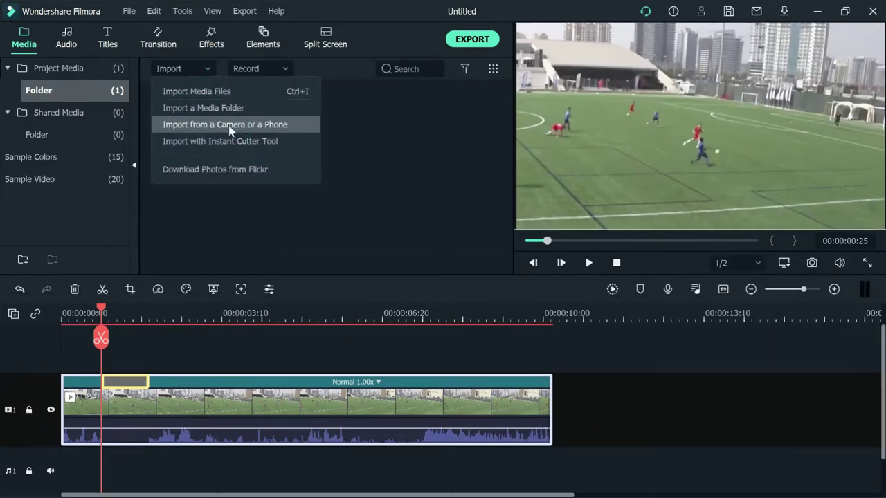
click(228, 122)
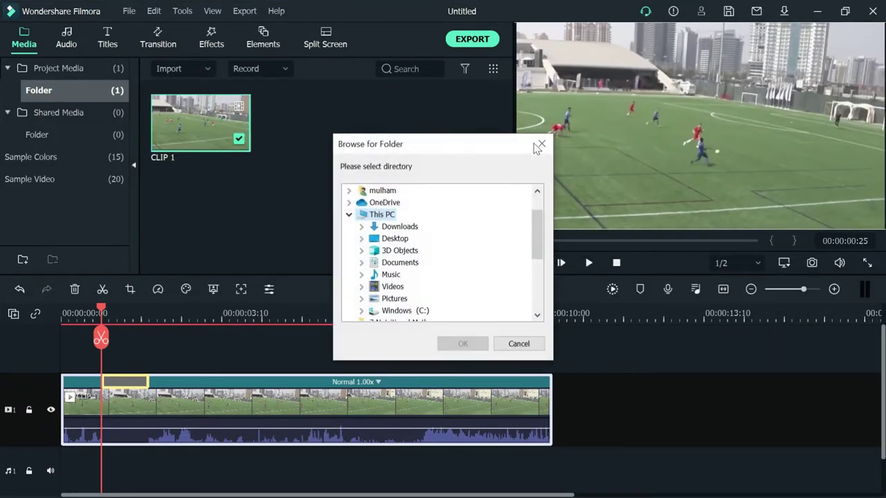
click(540, 144)
Import arrow png from the Desktop and place it on track 2 above CLIP 1.
click(207, 69)
click(226, 92)
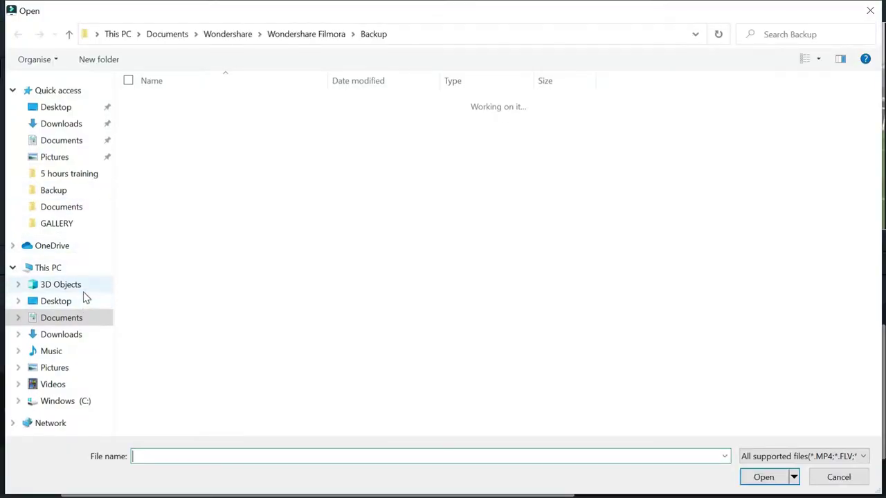
click(80, 298)
double_click(575, 285)
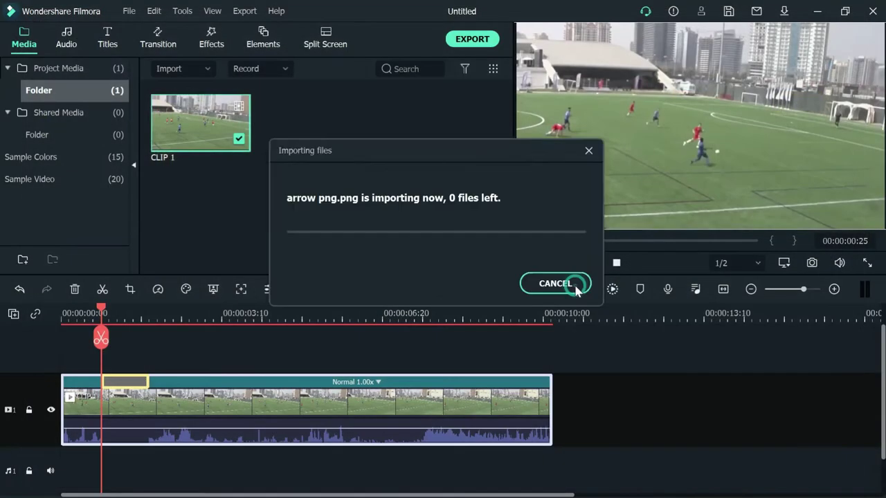
drag(305, 124, 112, 353)
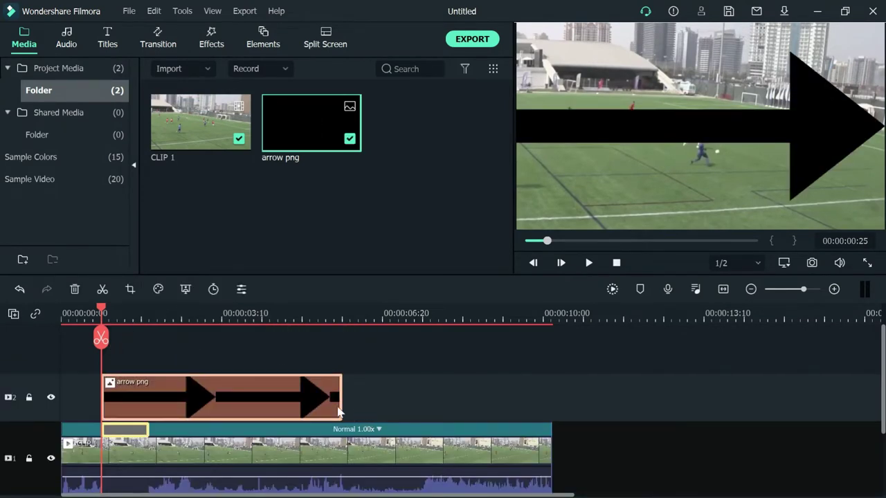
Trim the arrow overlay to about one second, shrink it onto the players, and preview full screen.
drag(339, 412, 147, 410)
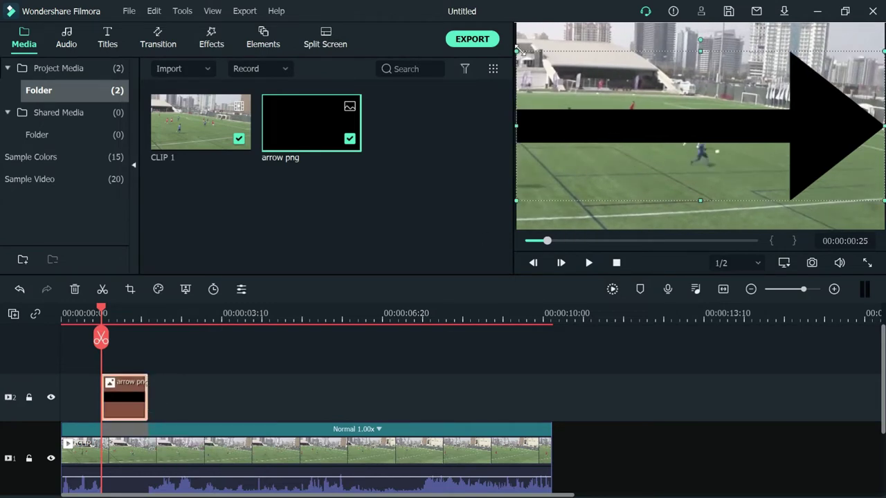
drag(515, 50, 628, 119)
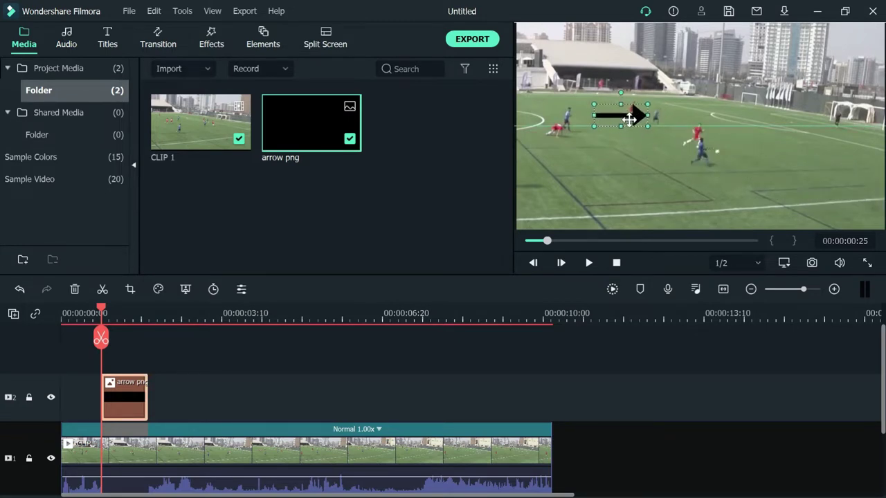
click(870, 261)
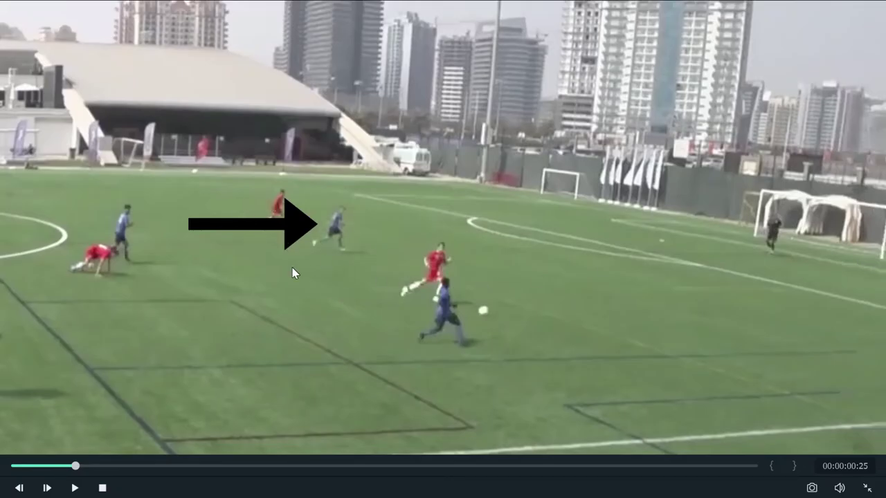
Exit full screen and play the timeline through to 00:00:10:06.
key(Escape)
key(space)
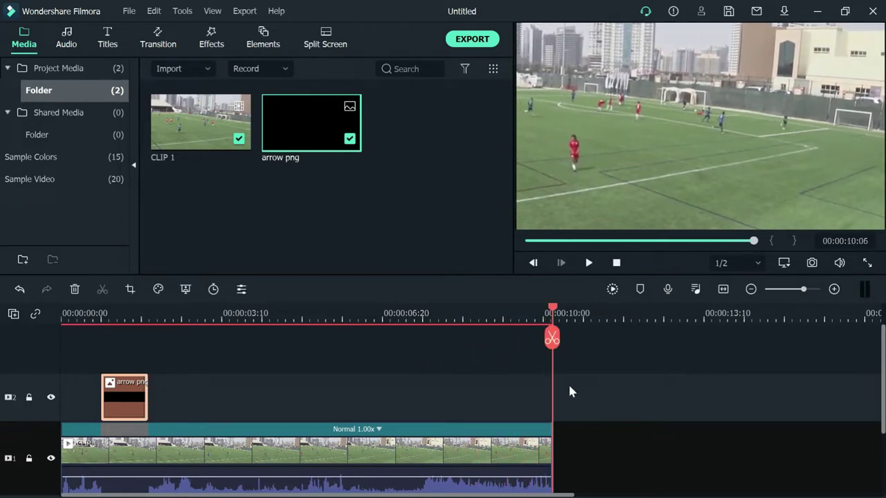
Split CLIP 1 at 00:00:08:08, delete the tail, and open the remaining clip's video settings.
click(469, 318)
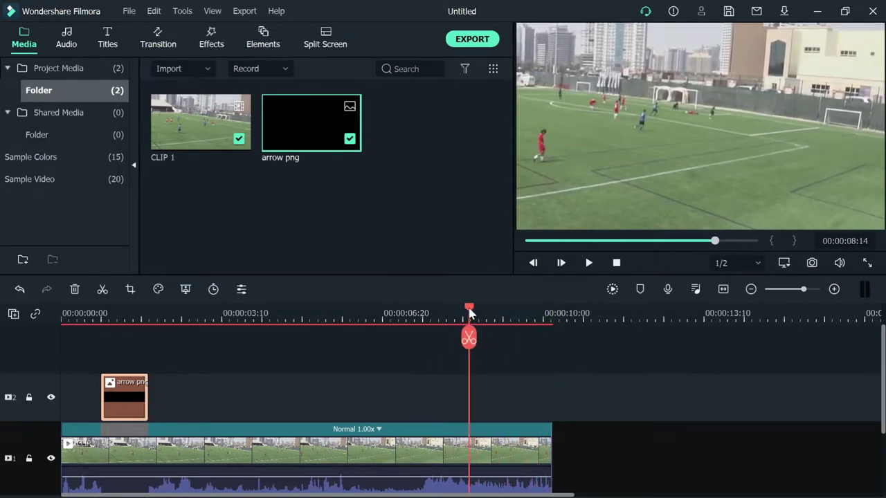
drag(470, 313, 286, 309)
key(space)
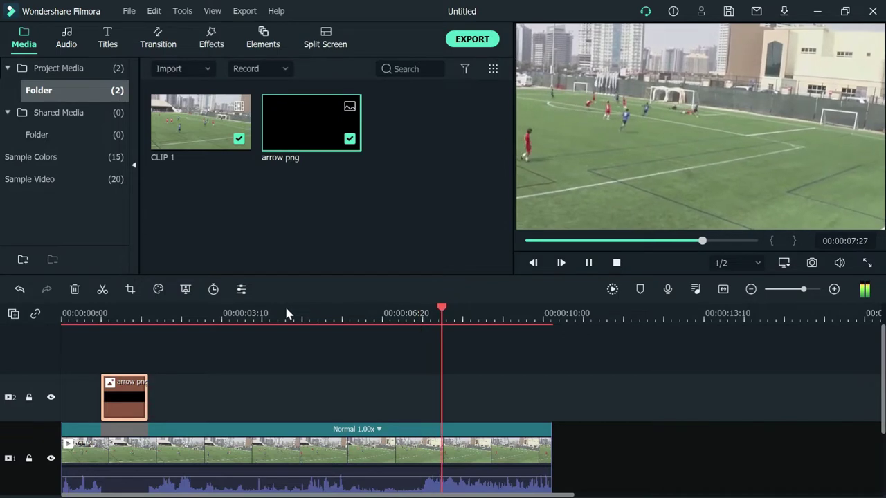
key(space)
click(460, 346)
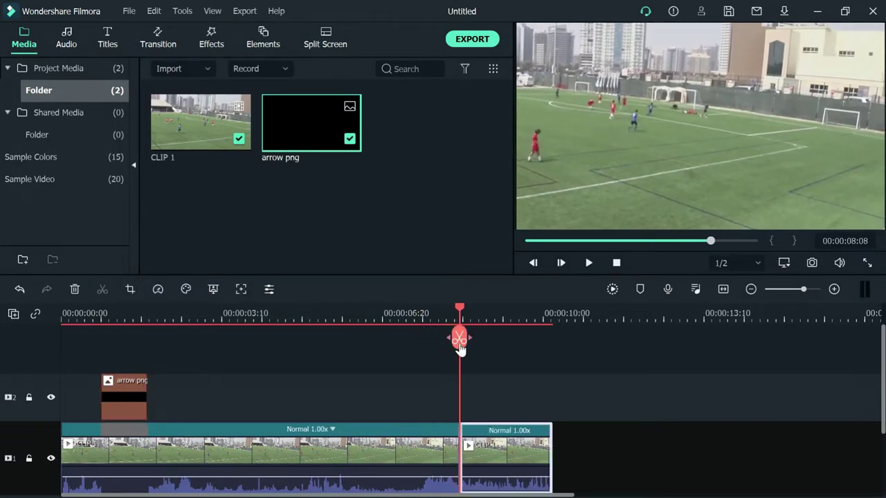
key(Delete)
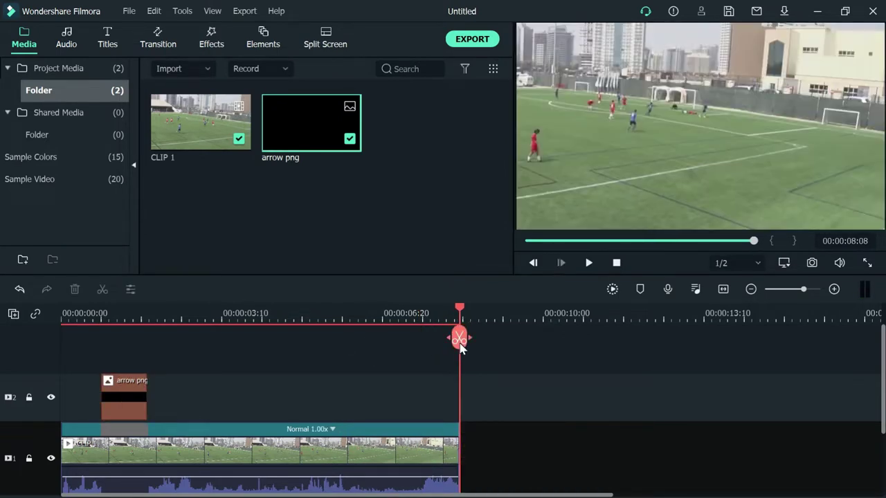
double_click(132, 454)
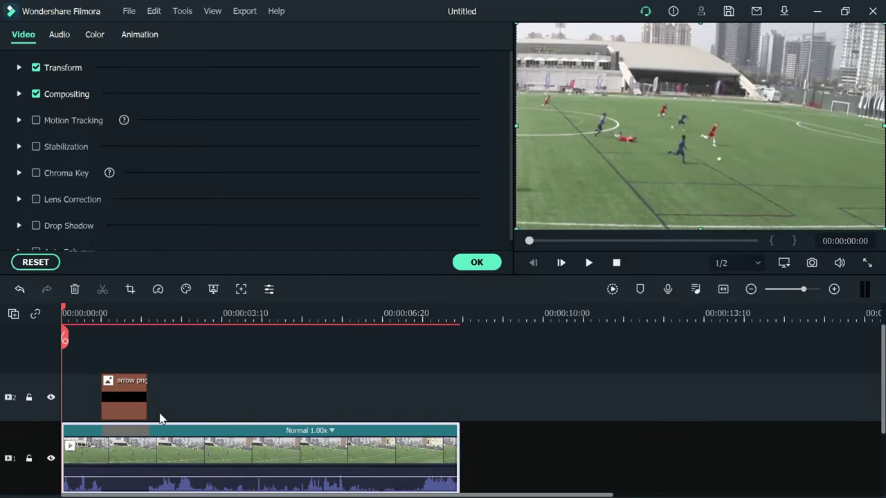
Play back the trimmed CLIP 1, now ending at 00:00:08:08.
key(space)
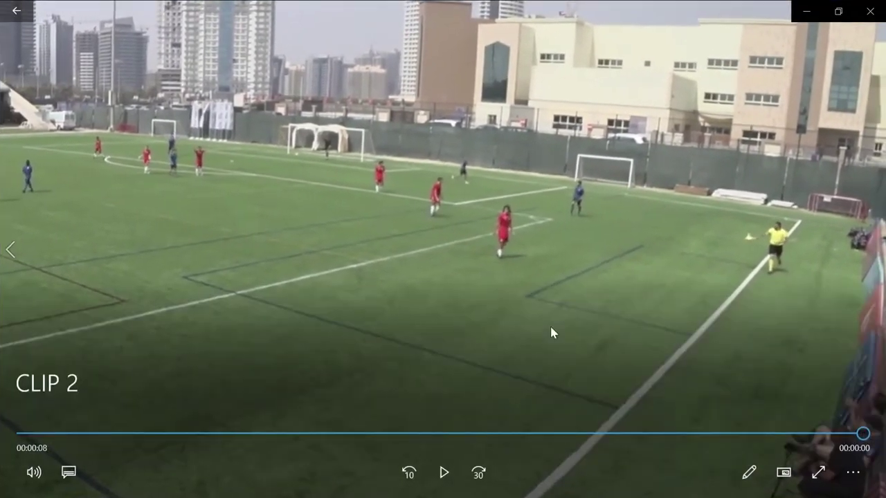
drag(862, 434, 74, 449)
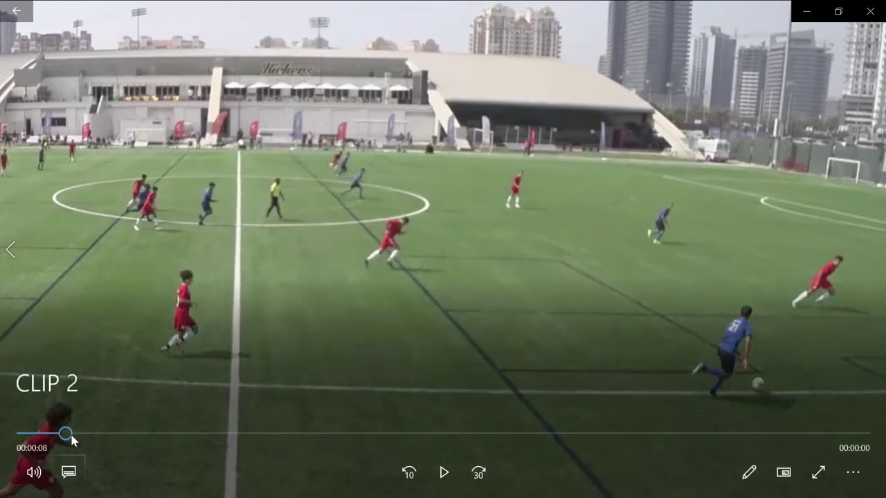
drag(70, 432, 82, 434)
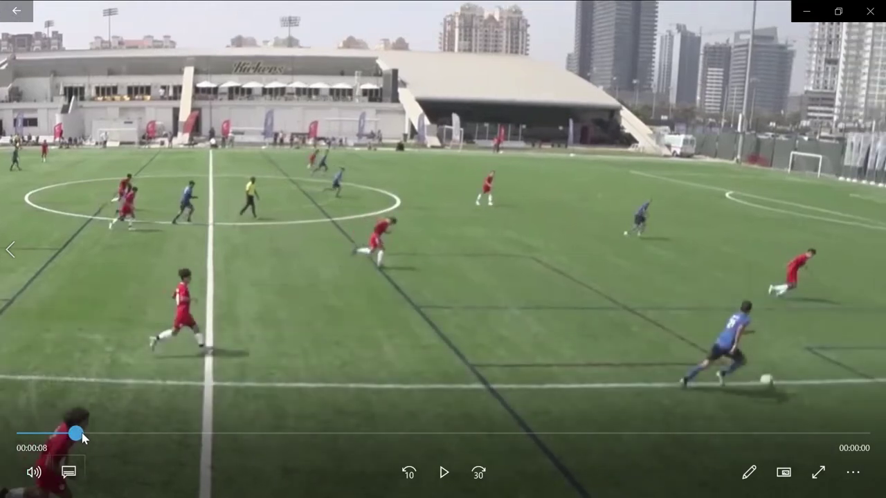
drag(84, 437, 183, 434)
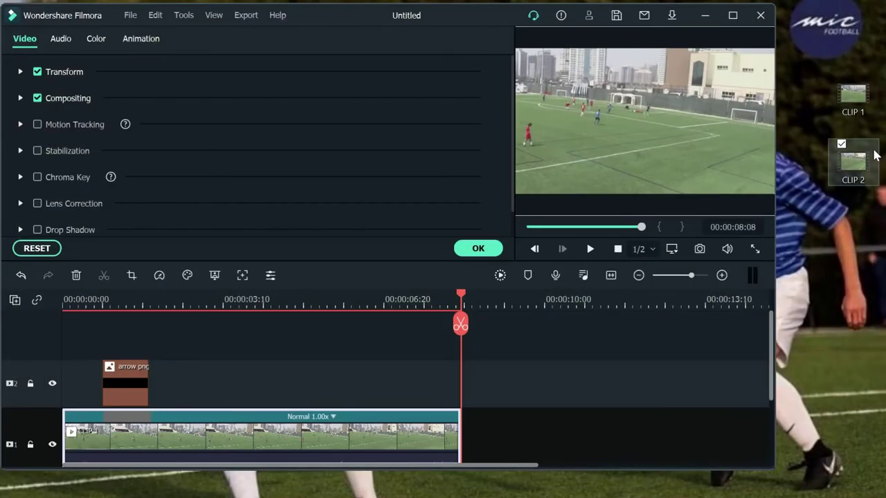
drag(850, 161, 446, 183)
Place CLIP 2 on track 2 right after the first clip and preview it.
click(454, 249)
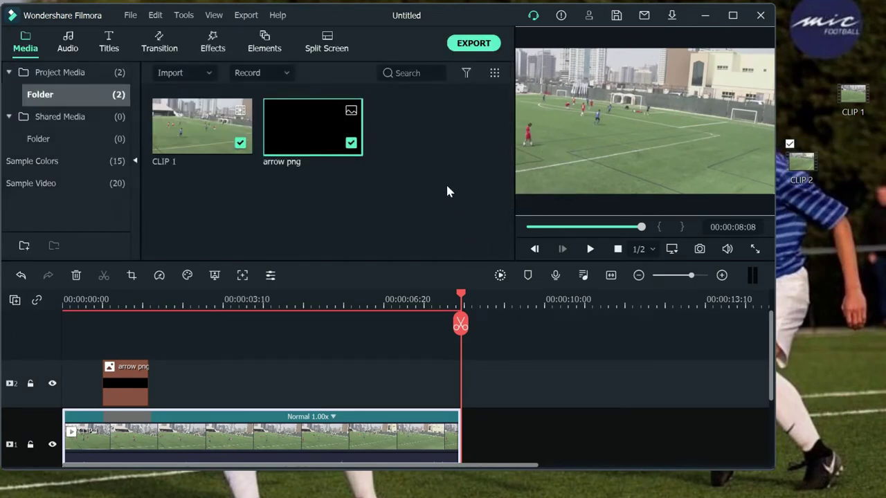
double_click(458, 12)
drag(424, 123, 466, 415)
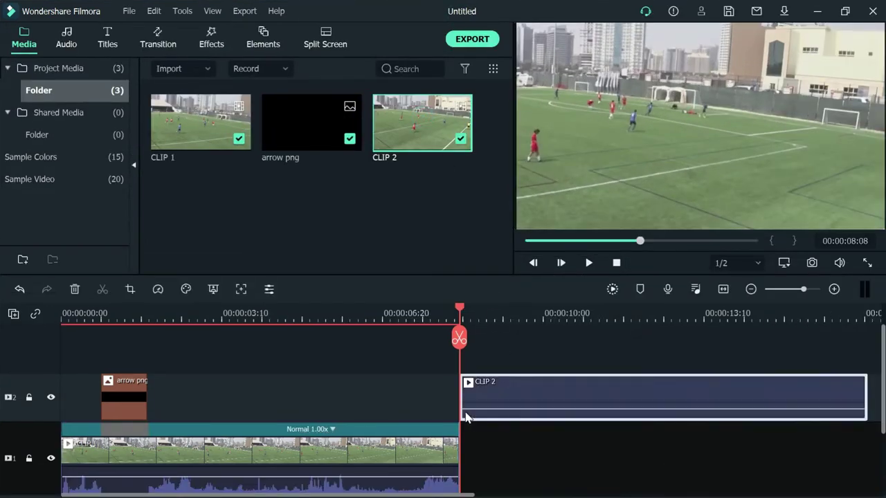
key(space)
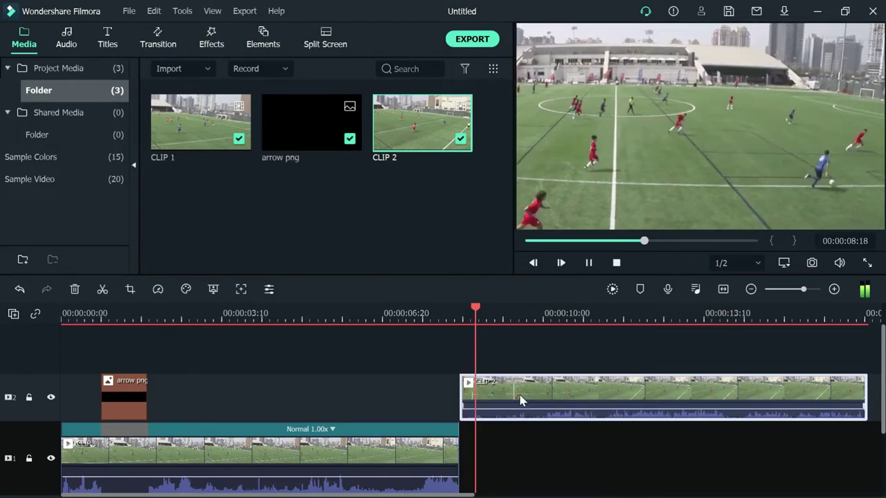
key(space)
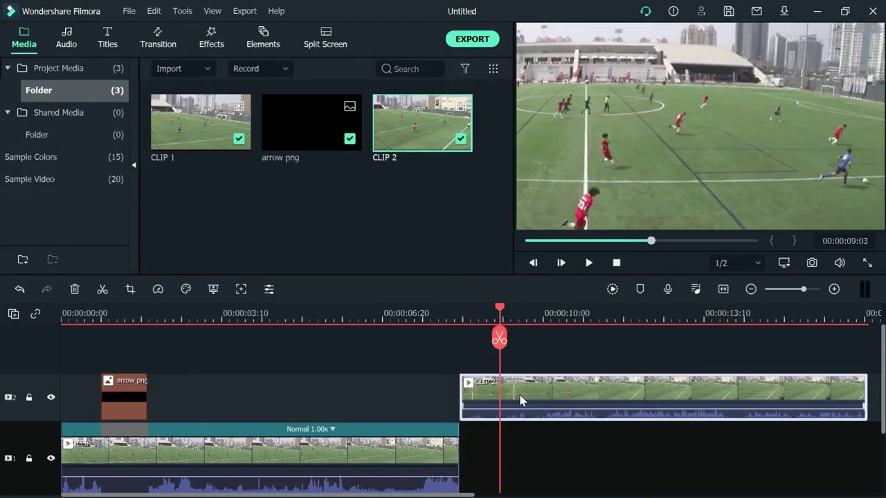
Add a freeze frame to CLIP 2 at 00:00:09:03.
click(499, 338)
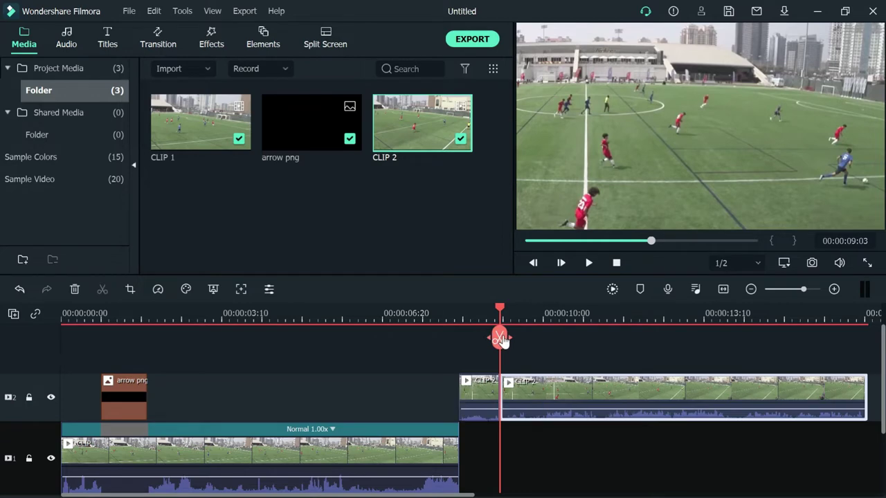
click(18, 289)
right_click(508, 380)
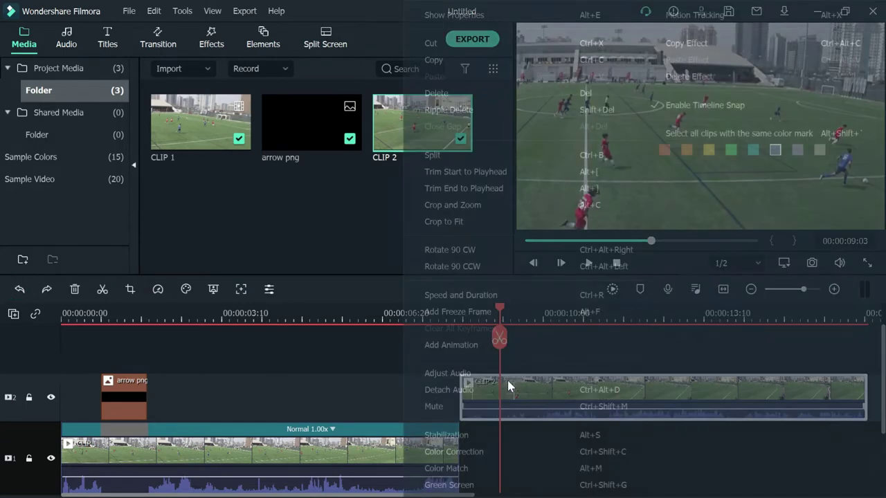
click(457, 312)
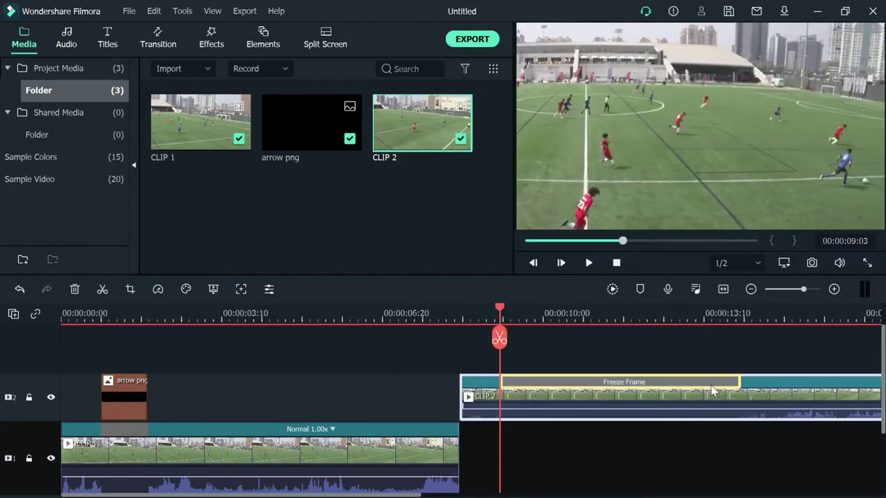
Trim CLIP 2's freeze frame to 00:00:00:28, then add the arrow png on track 3, trimmed to 00:00:01:01.
drag(737, 380, 546, 379)
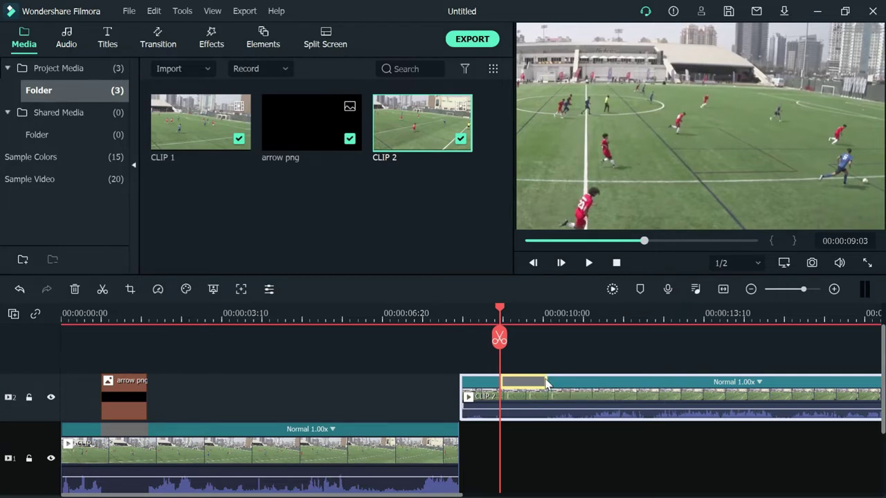
drag(305, 134, 510, 356)
drag(740, 397, 546, 392)
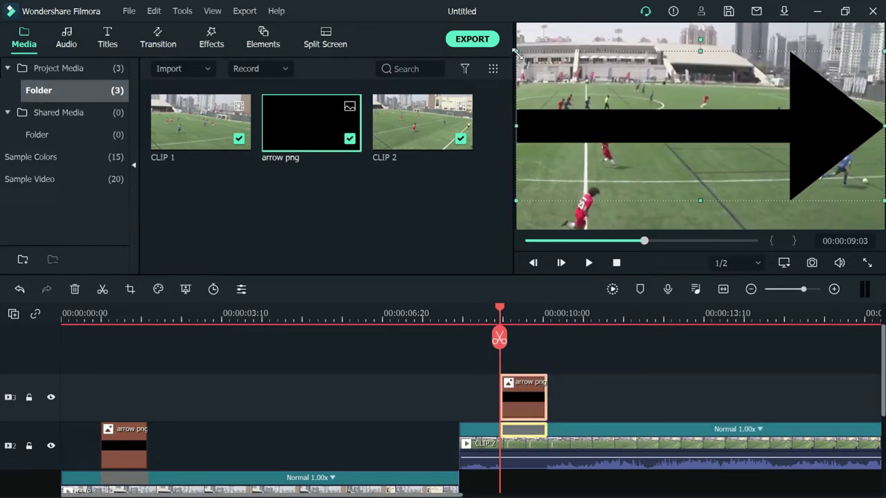
drag(515, 54, 741, 114)
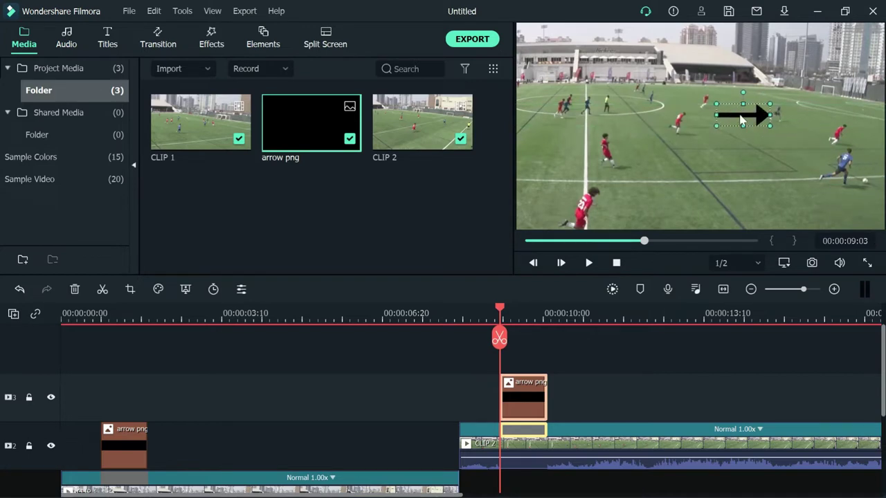
drag(484, 315, 457, 315)
key(space)
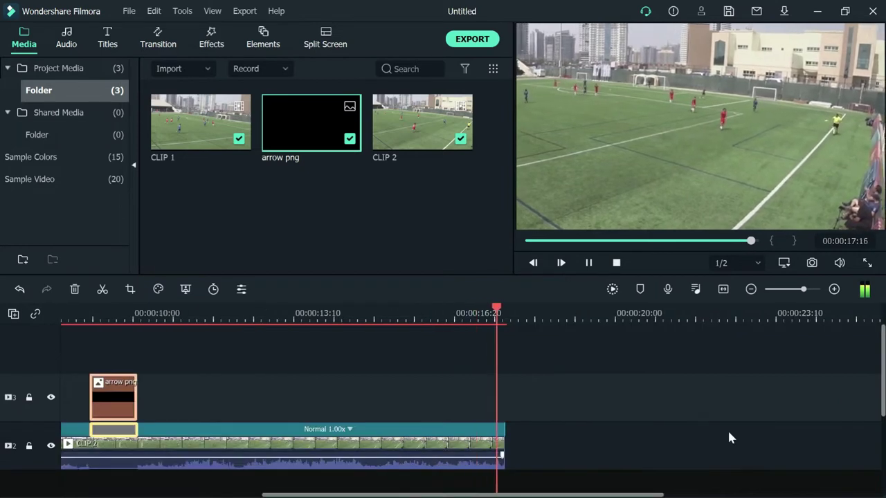
Split CLIP 2 at 00:00:15:26 and delete the leftover end piece.
click(398, 315)
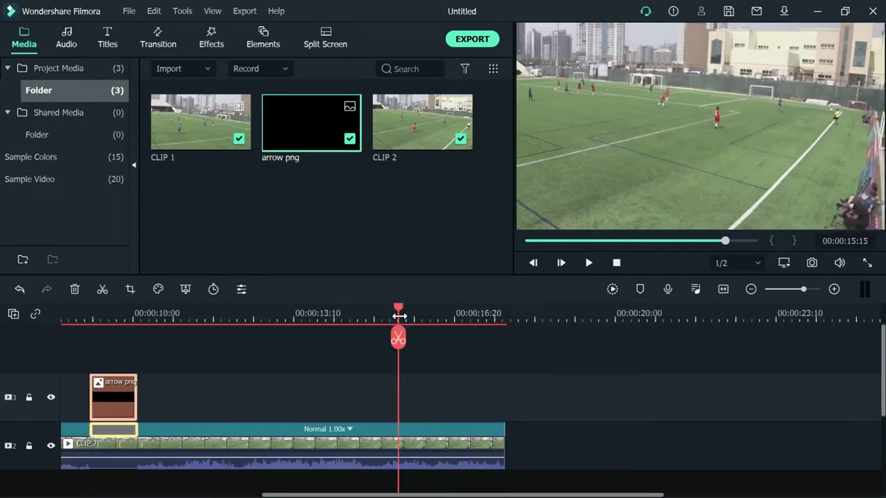
drag(390, 316, 418, 317)
click(416, 339)
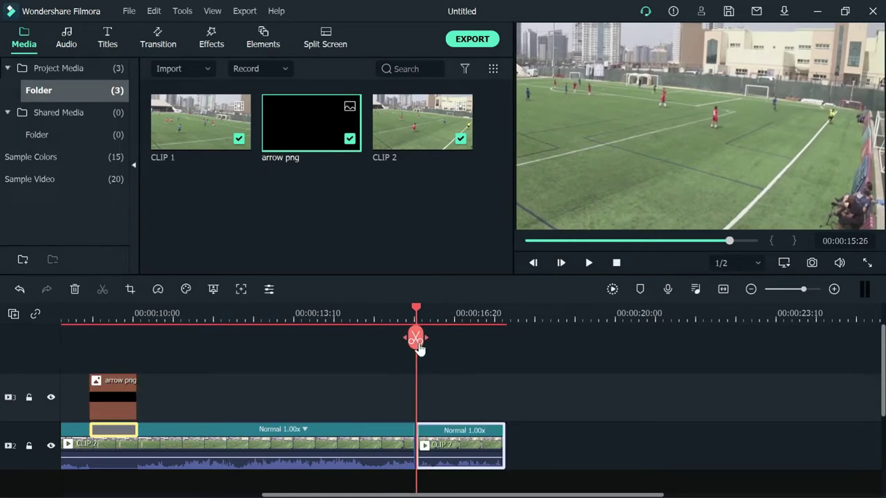
key(Delete)
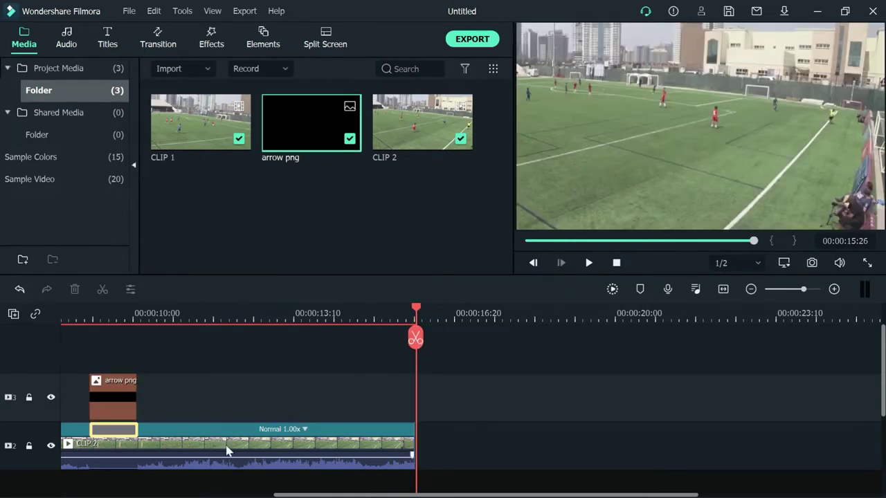
Preview the trimmed CLIP 2 with the black arrow over the players.
scroll(288, 449, up, 5)
double_click(583, 451)
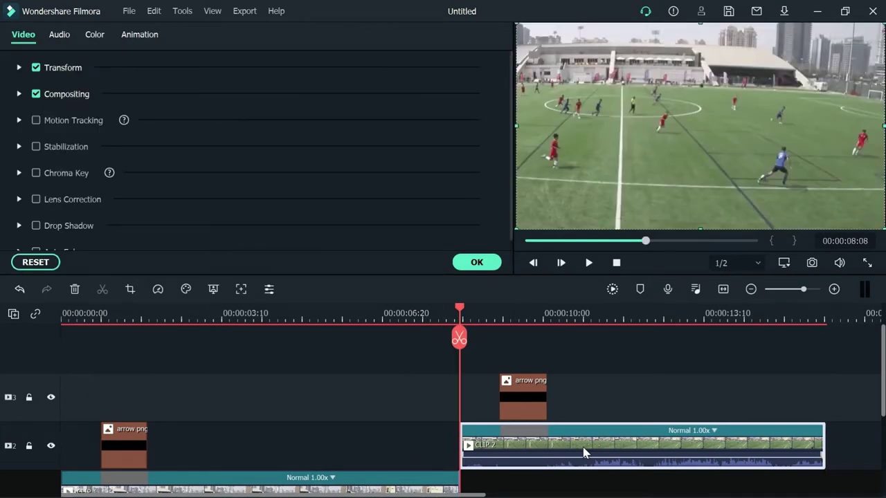
scroll(583, 453, down, 3)
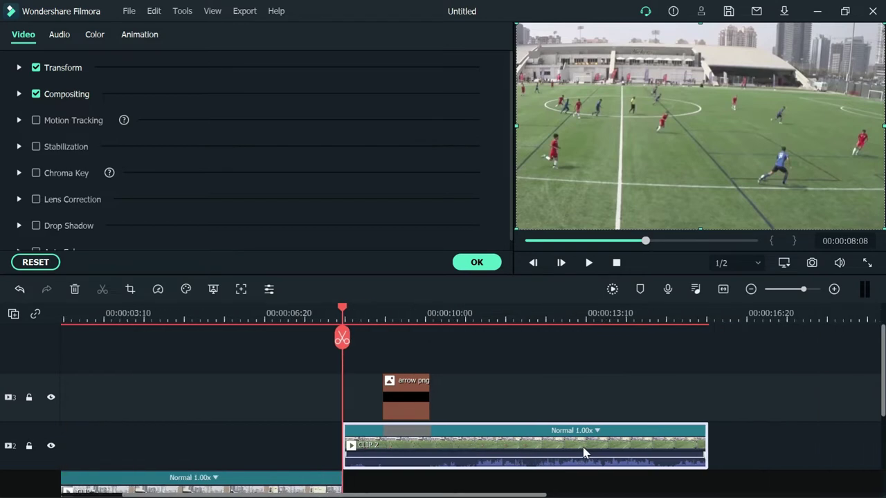
key(space)
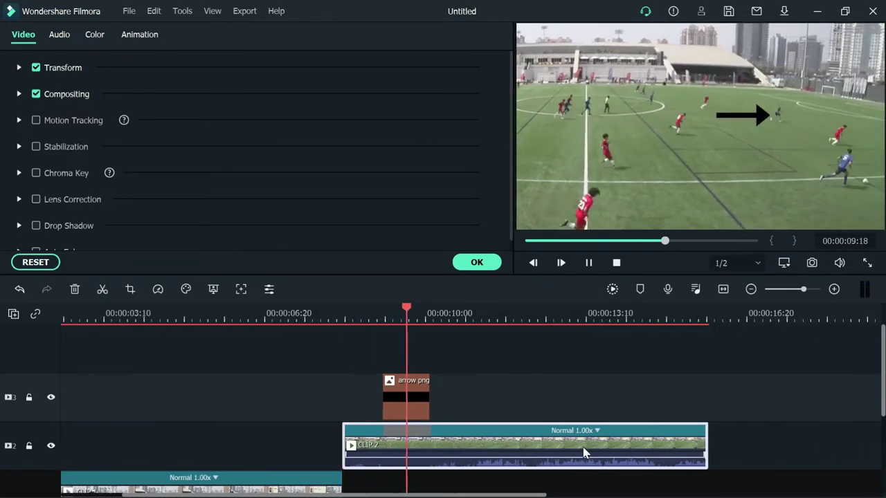
key(space)
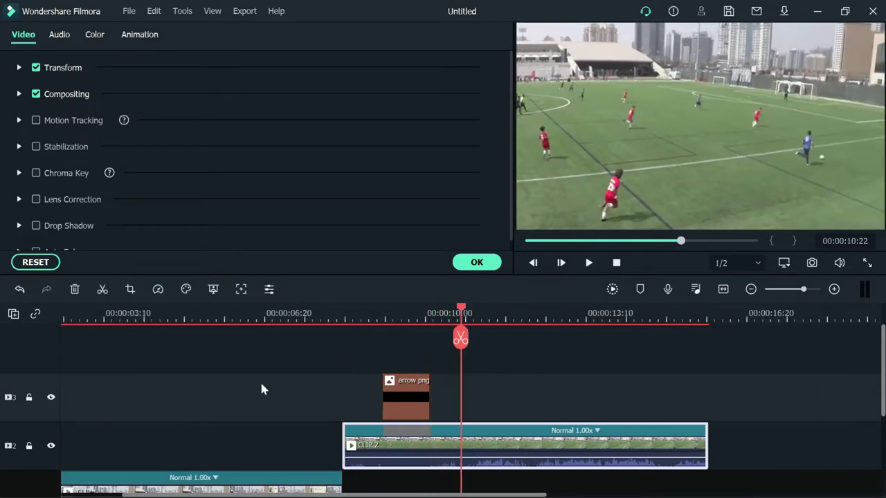
click(477, 261)
click(214, 70)
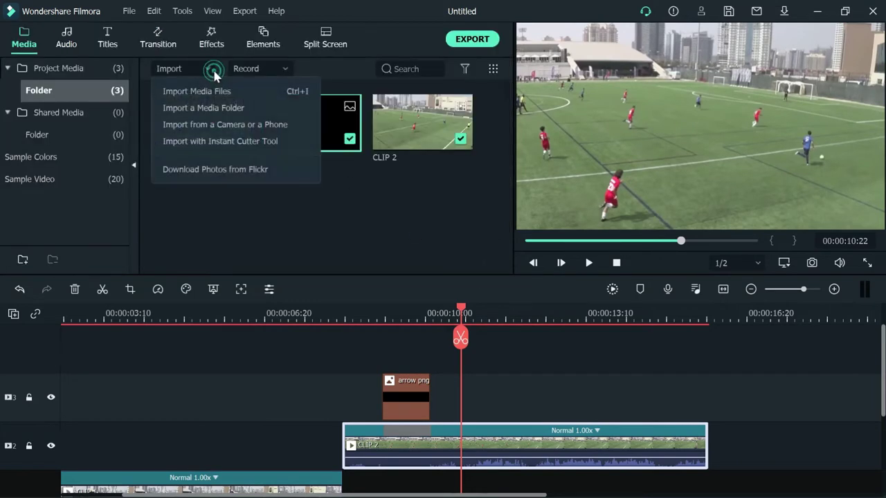
click(223, 96)
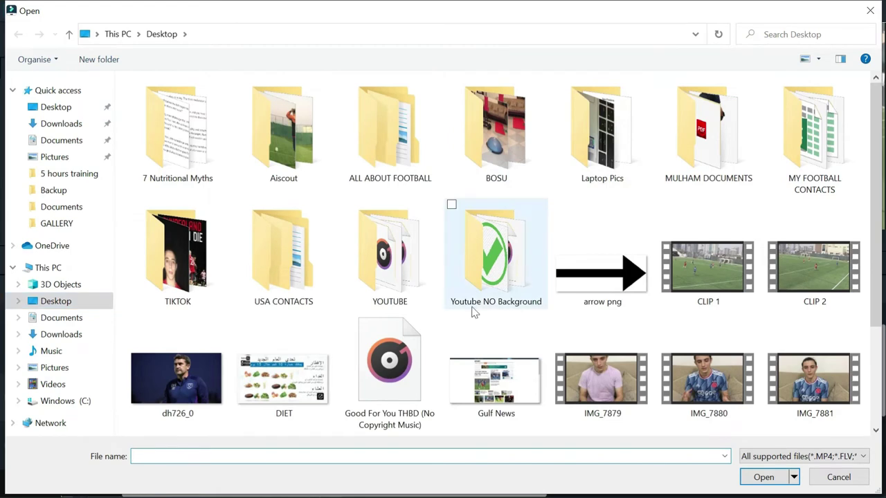
scroll(474, 310, down, 2)
scroll(243, 239, up, 2)
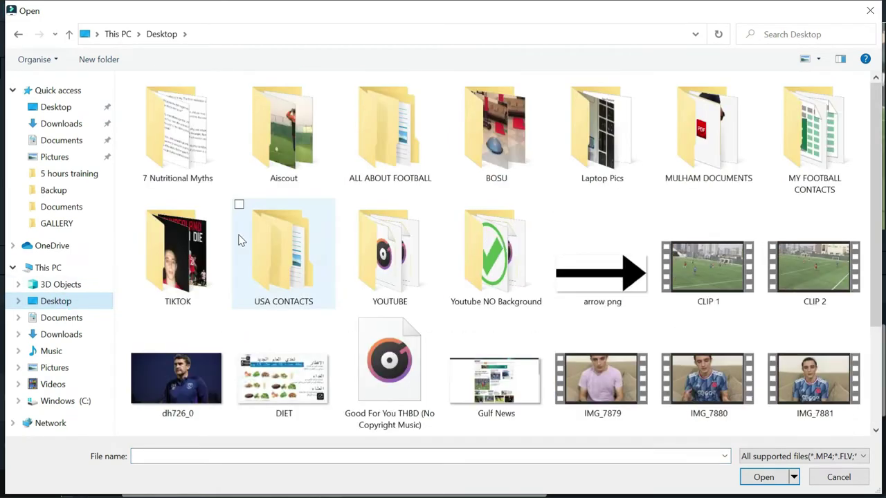
double_click(421, 137)
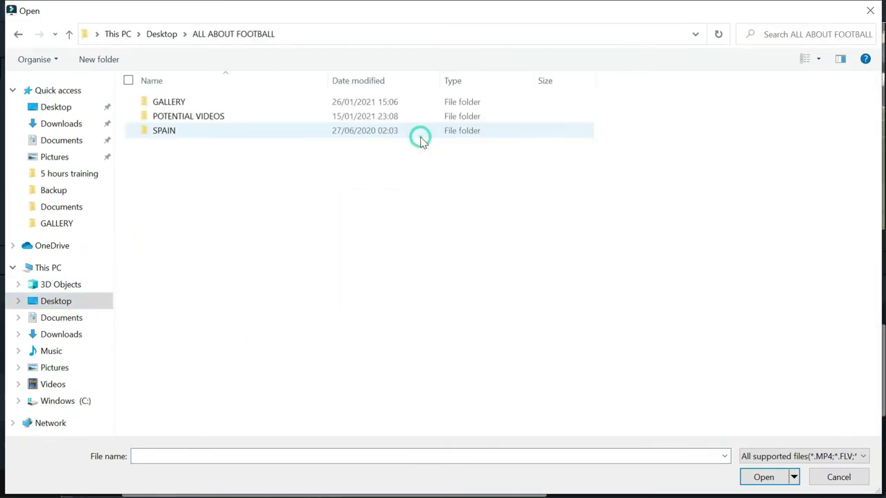
double_click(311, 103)
scroll(390, 147, down, 15)
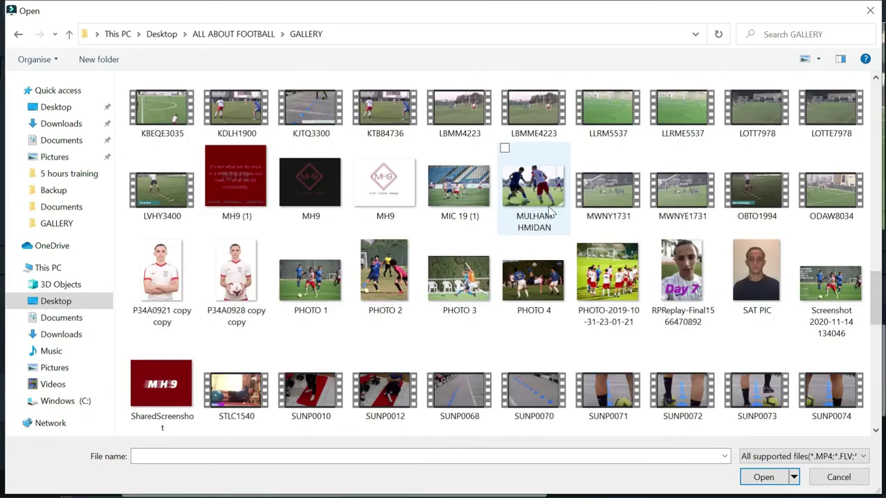
double_click(831, 290)
Shift the existing clips right and place the screenshot at the start of track 2.
scroll(198, 418, left, 3)
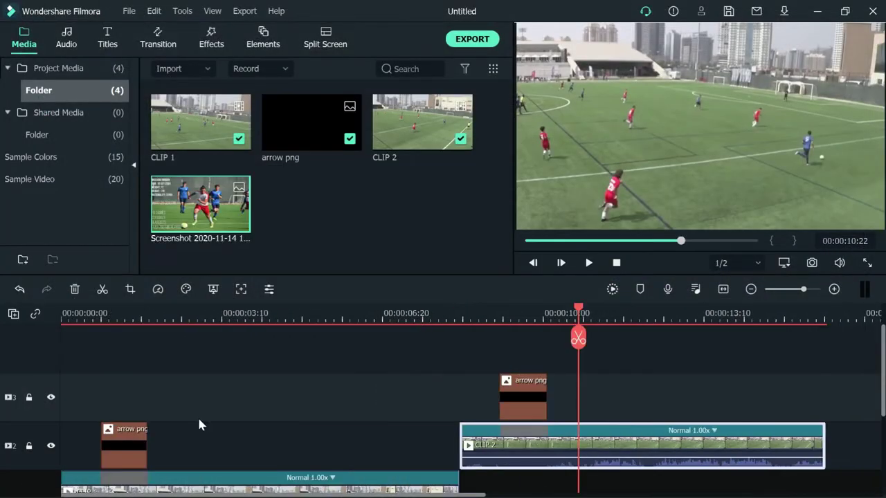
drag(227, 395, 587, 482)
drag(392, 357, 708, 365)
drag(219, 199, 57, 361)
Move both clips and arrow overlays back left, flush against the screenshot.
scroll(494, 373, up, 1)
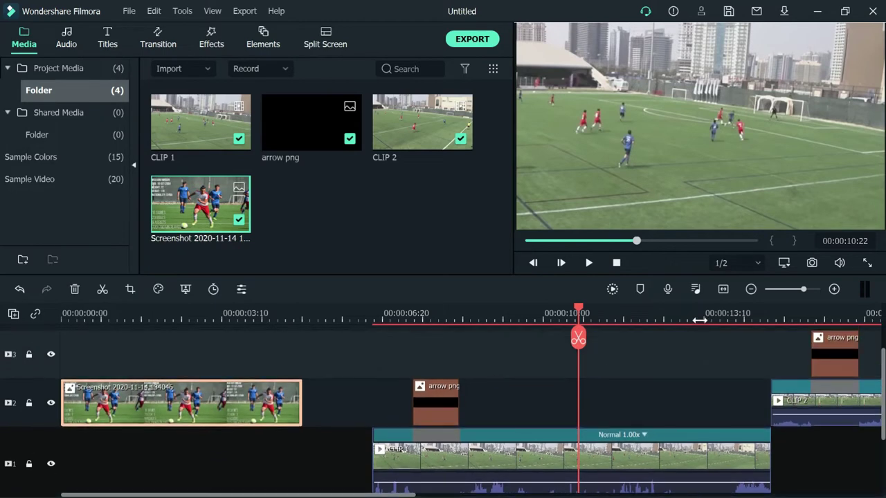
click(723, 288)
drag(296, 332, 650, 428)
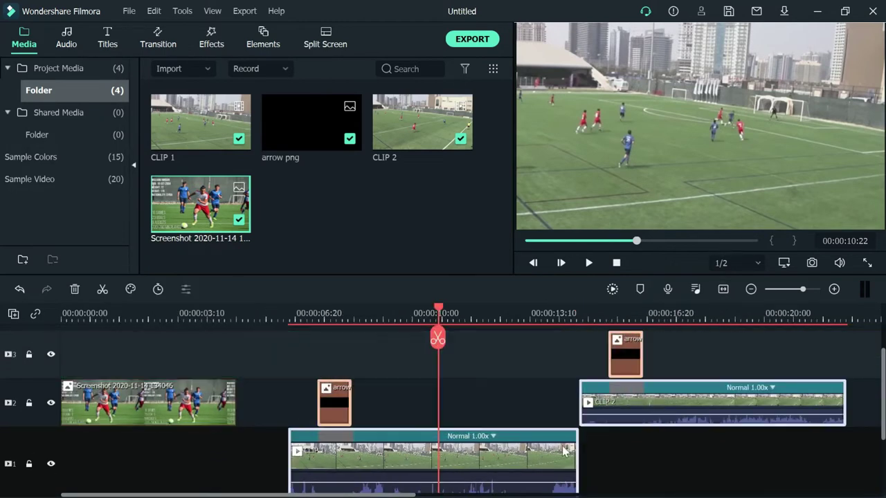
drag(534, 460, 496, 448)
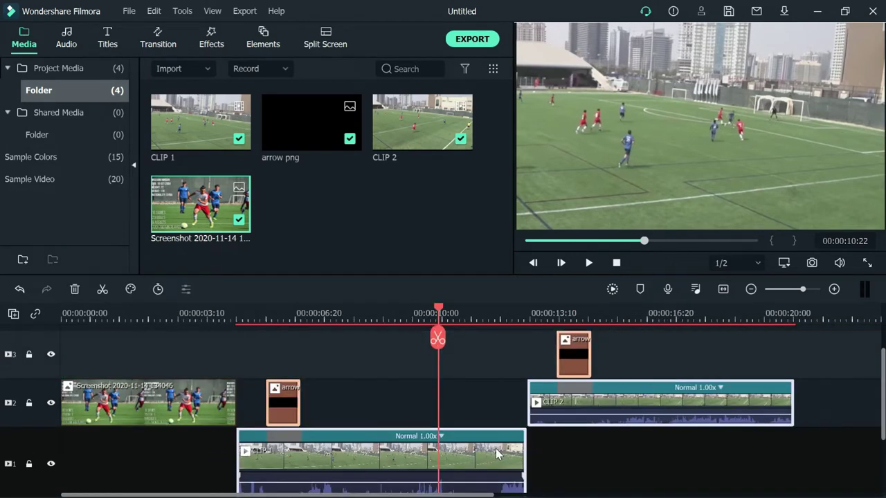
click(111, 404)
double_click(110, 405)
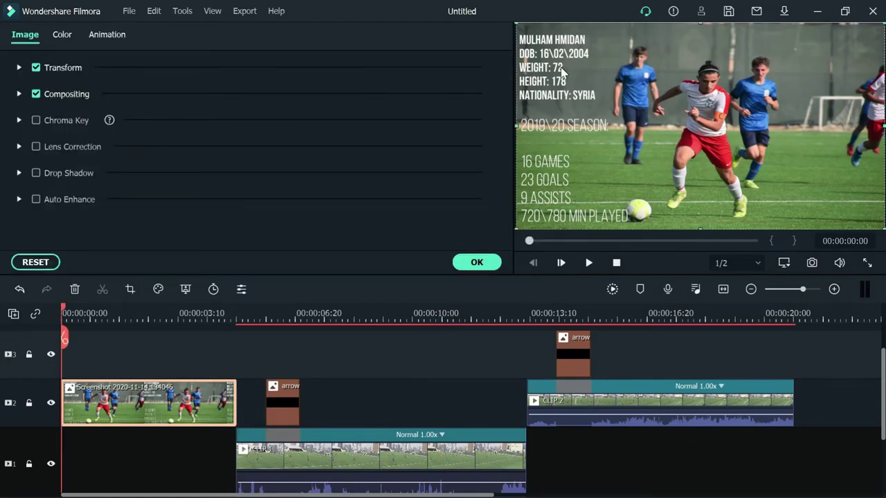
key(space)
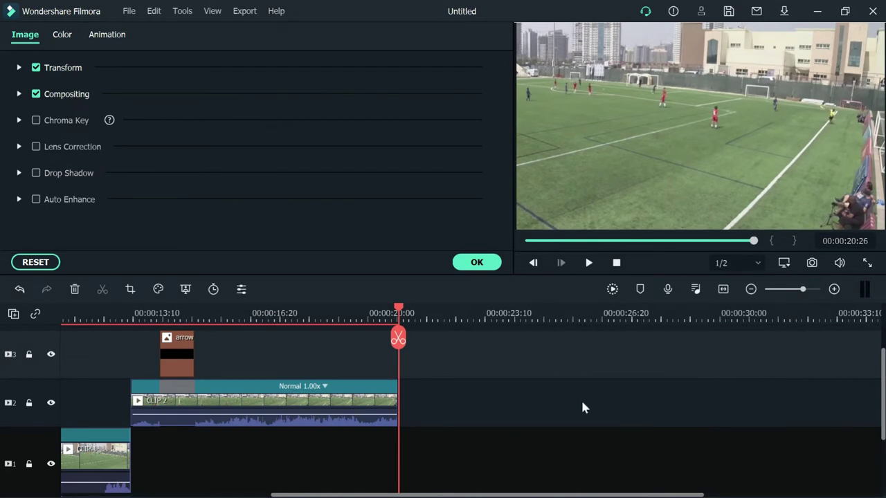
scroll(581, 406, up, 3)
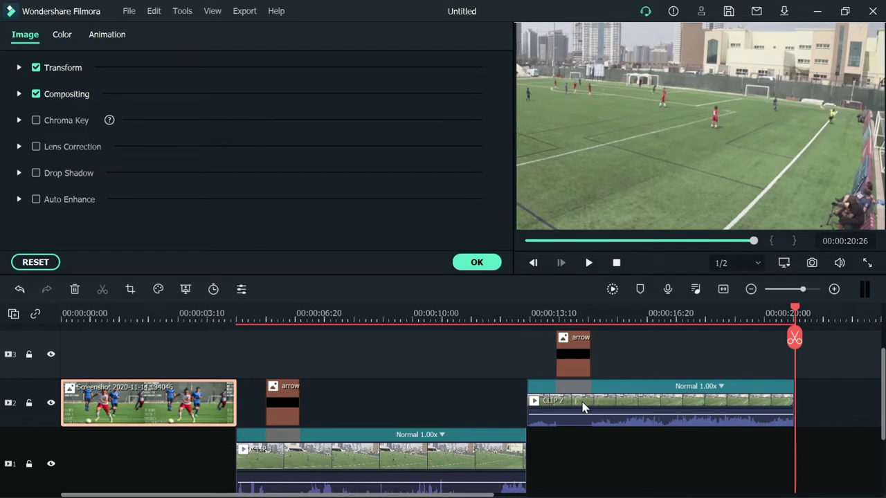
scroll(659, 479, down, 1)
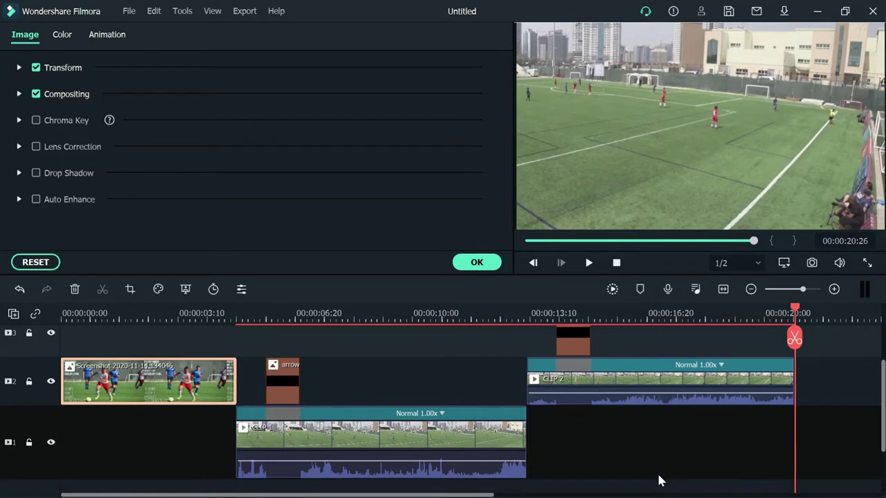
scroll(659, 480, down, 1)
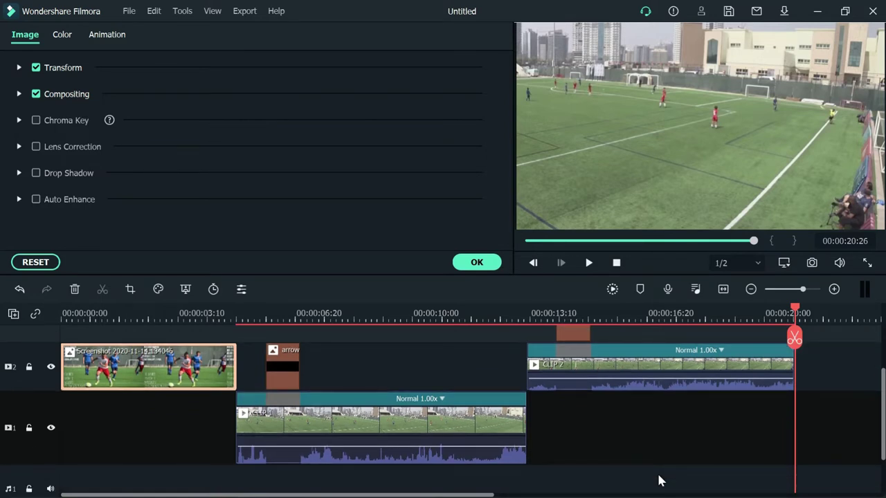
scroll(659, 480, up, 3)
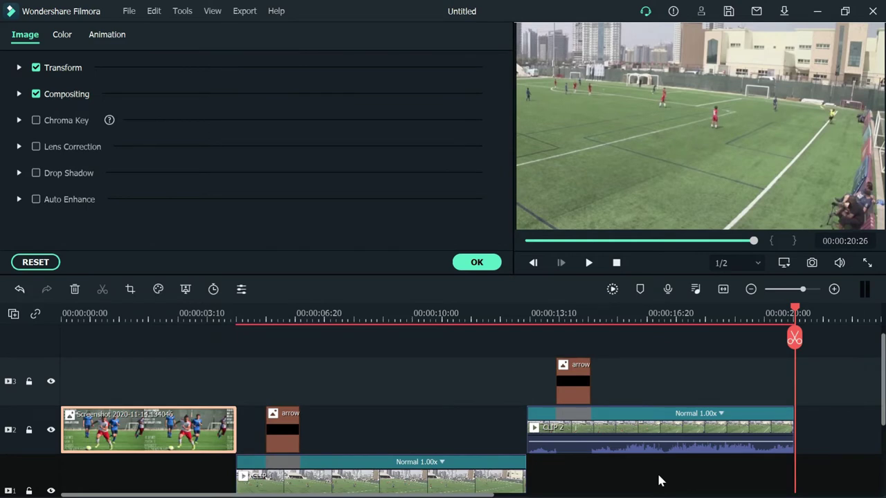
scroll(658, 481, down, 2)
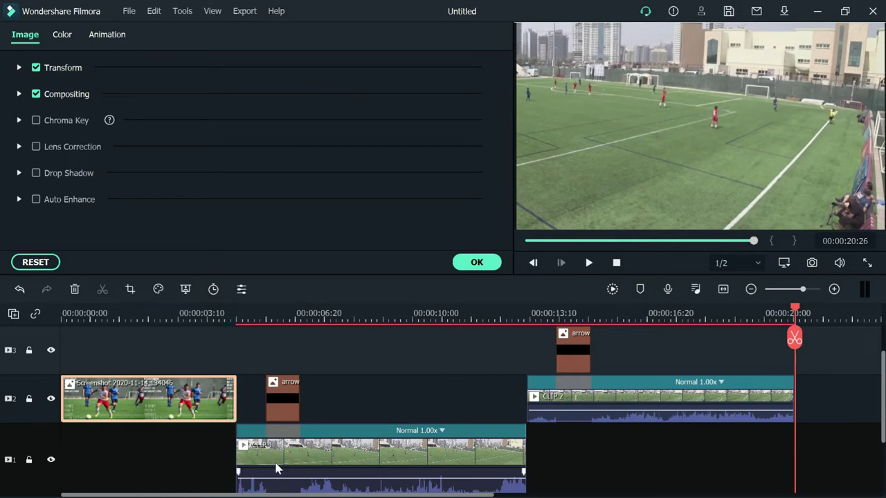
key(Home)
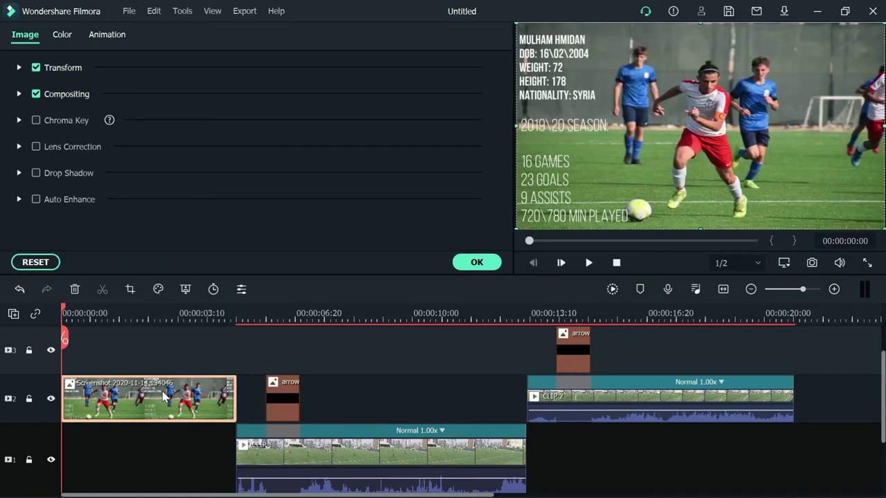